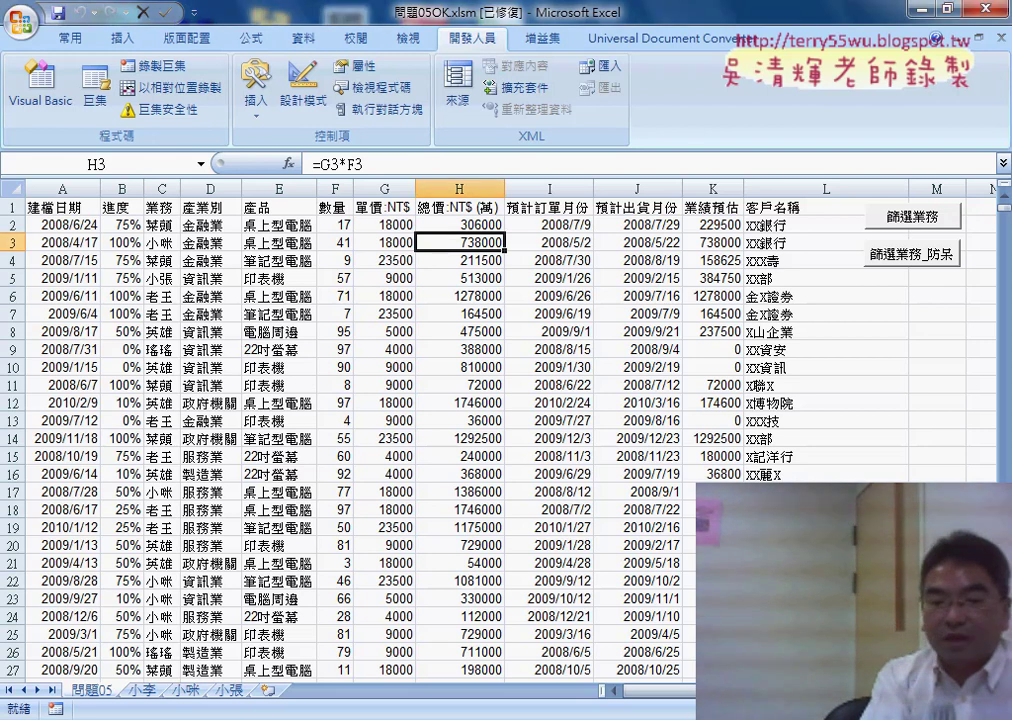
Switch from the sales workbook to the VBA editor showing the 篩選業務 macro in Module1
left_click(590, 625)
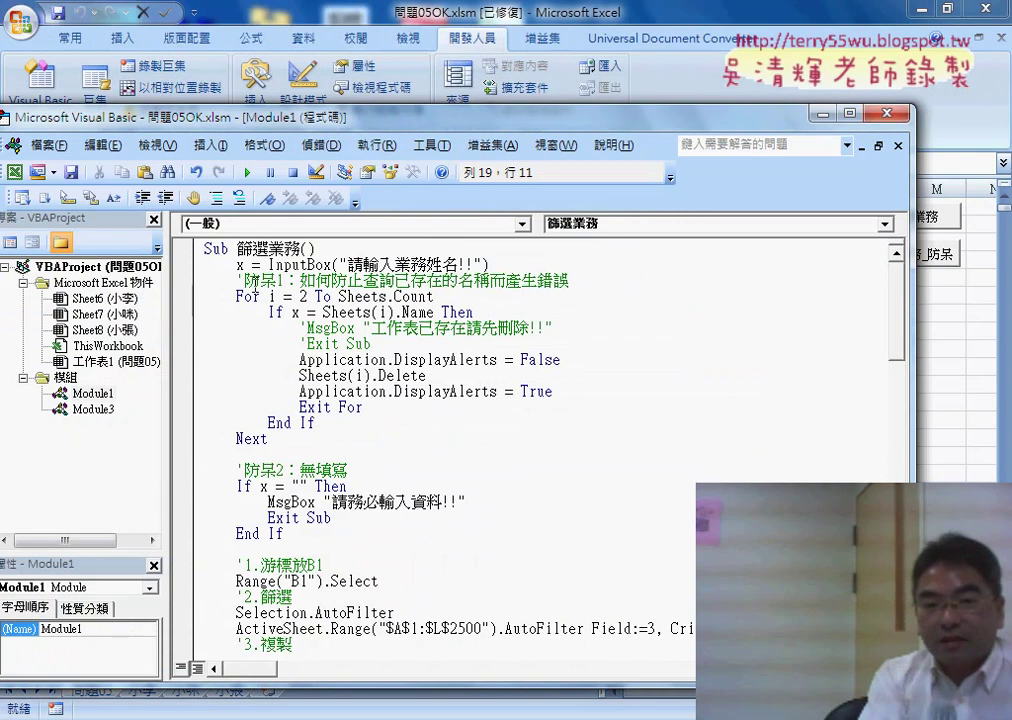
Delete the four-line If x = "" Then empty-input block under the '防呆2 comment
left_click_drag(236, 264, 508, 263)
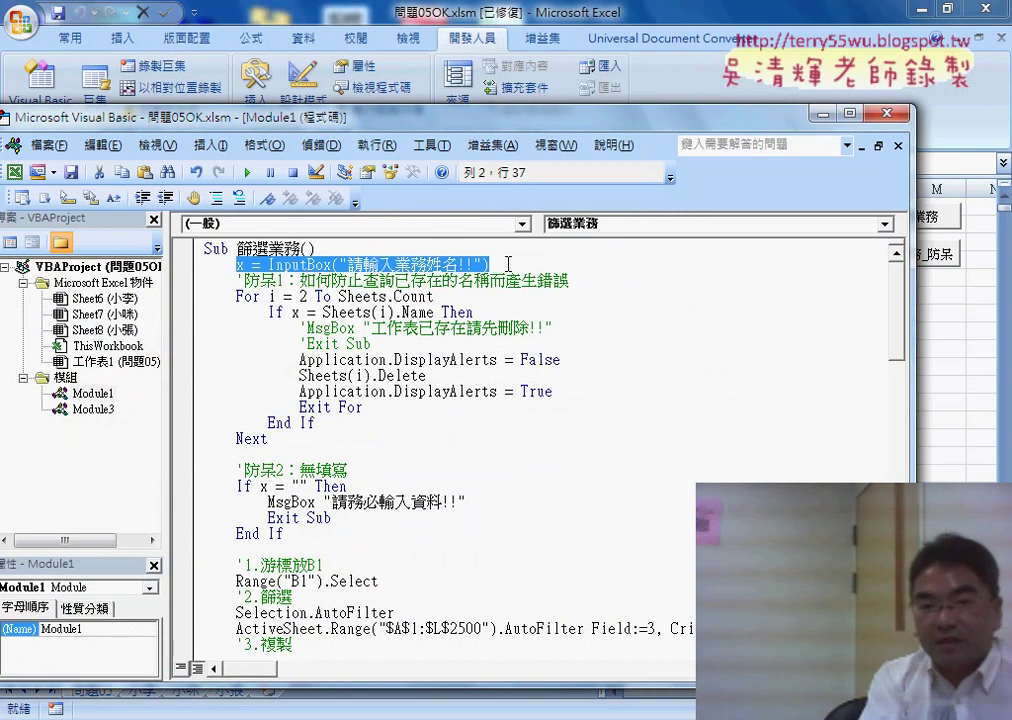
left_click_drag(185, 438, 181, 281)
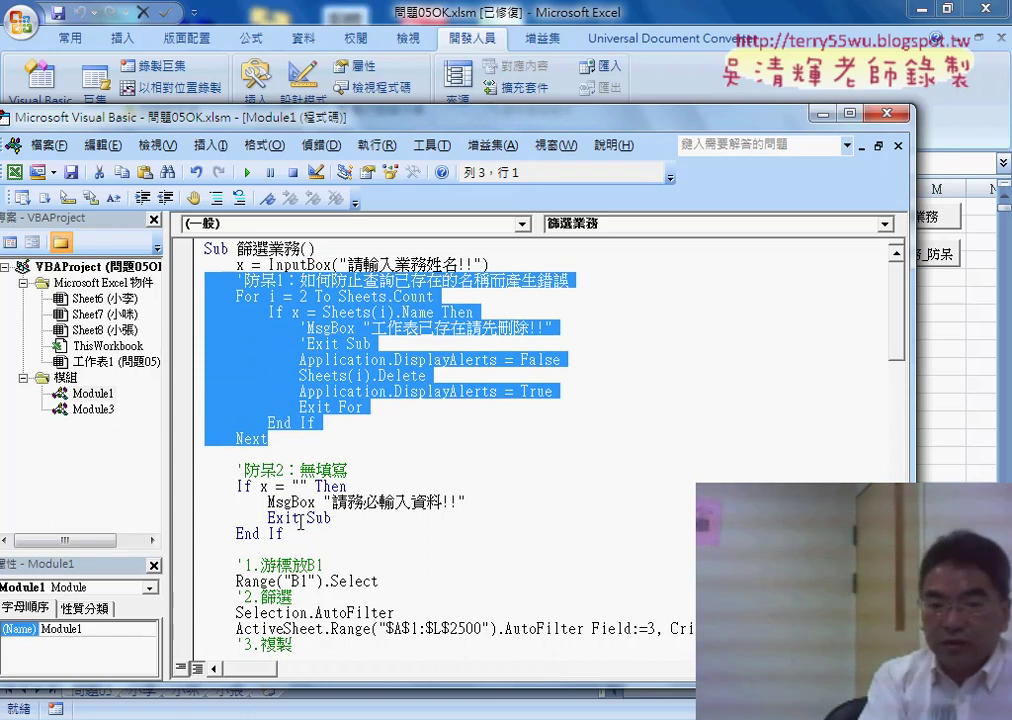
left_click_drag(190, 549, 191, 486)
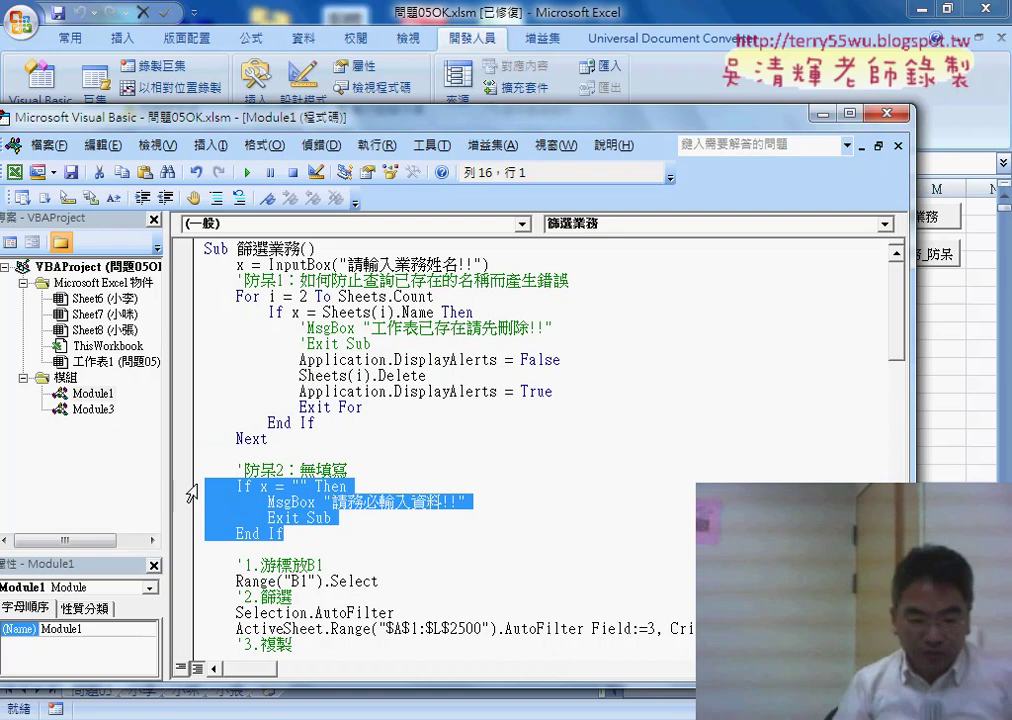
key("Delete")
Retype an empty If X = "" Then … End If block under the '防呆2：無填寫 comment
key("Tab")
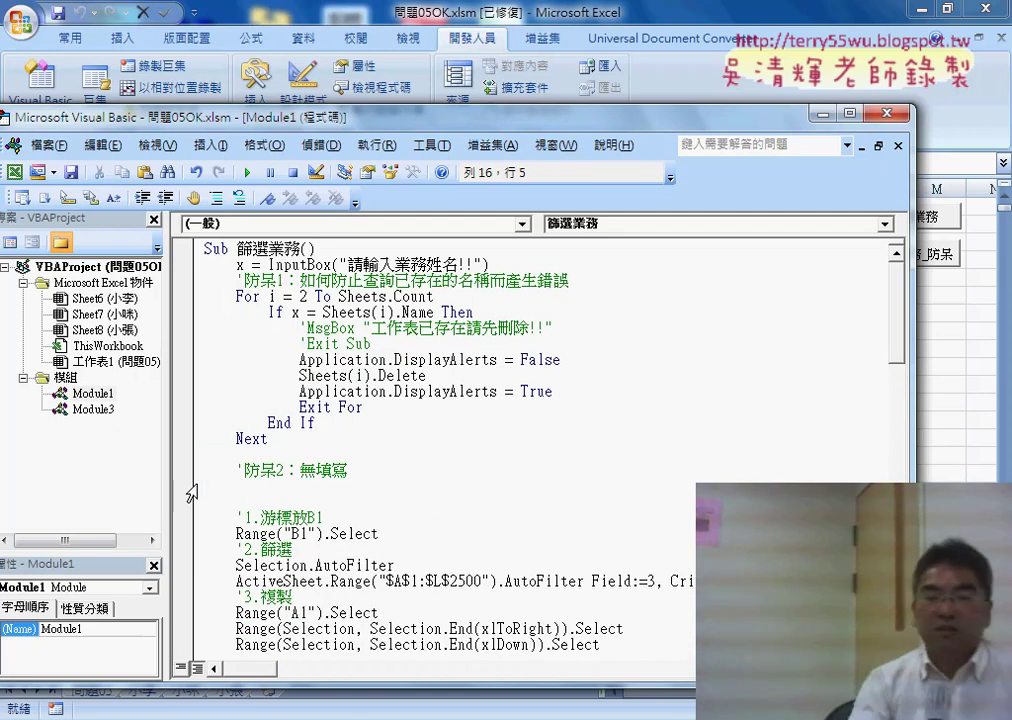
left_click_drag(348, 470, 229, 470)
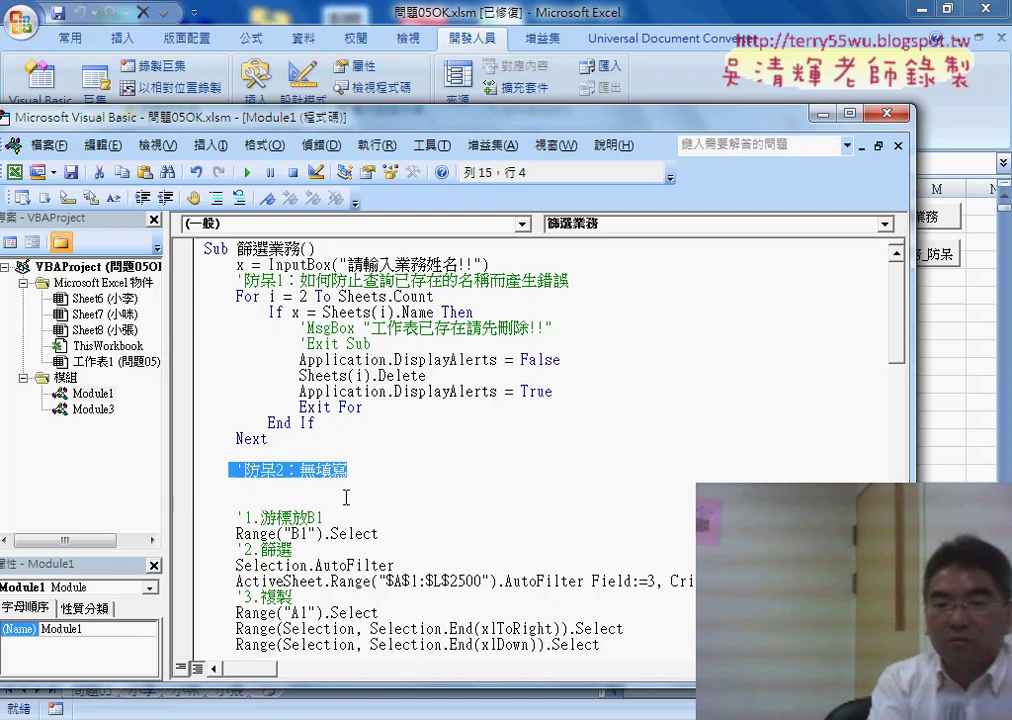
left_click(346, 491)
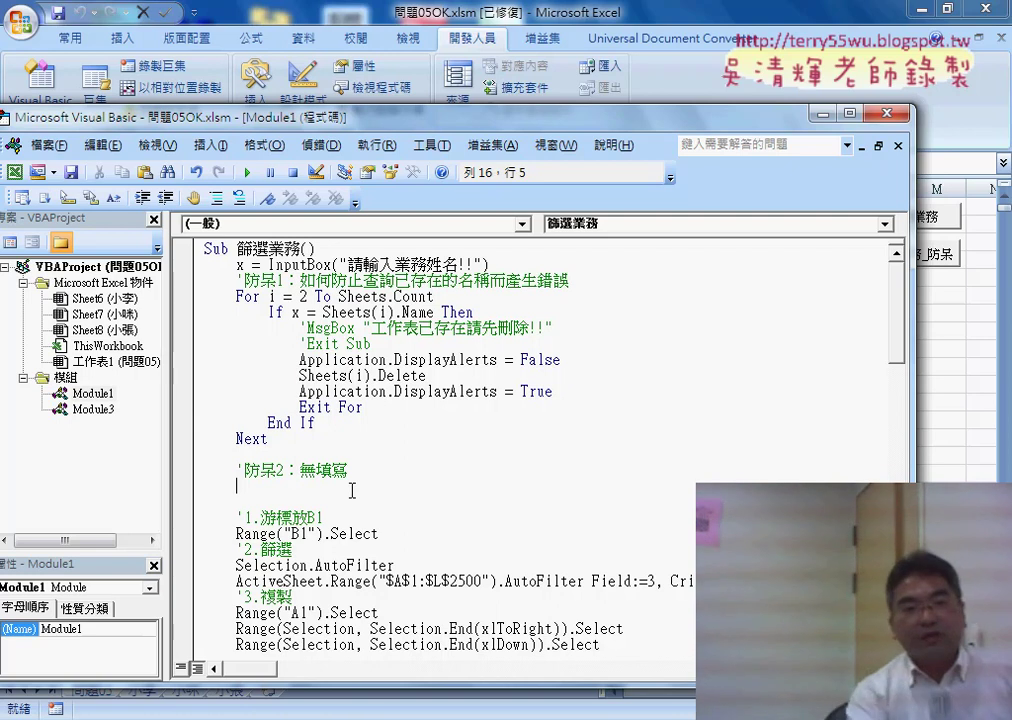
type("0")
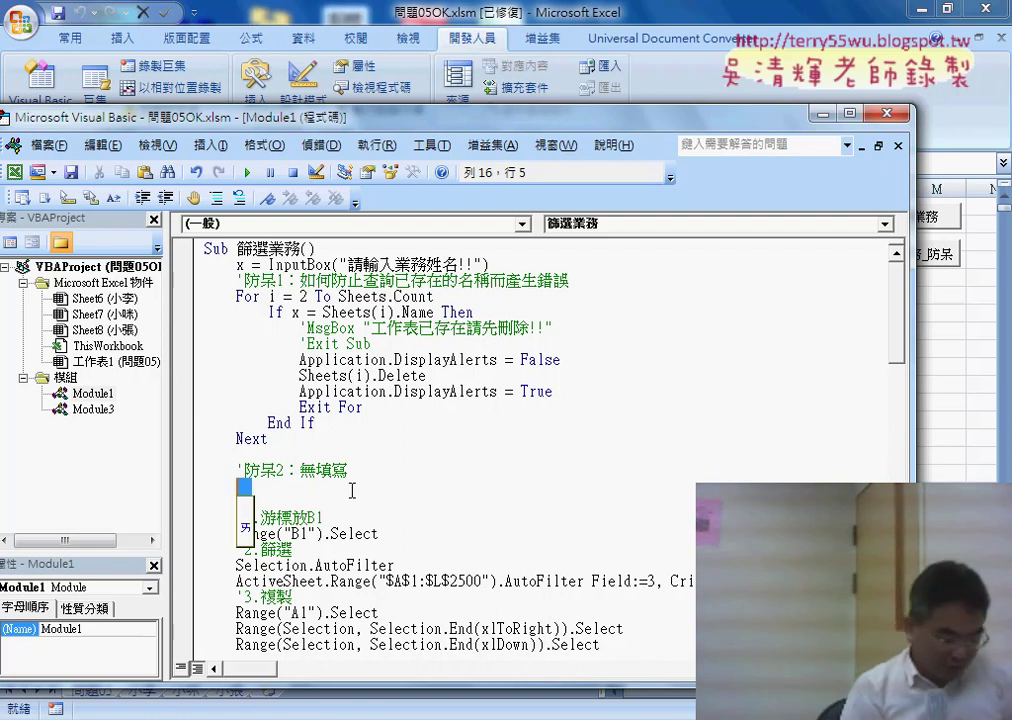
key("BackSpace")
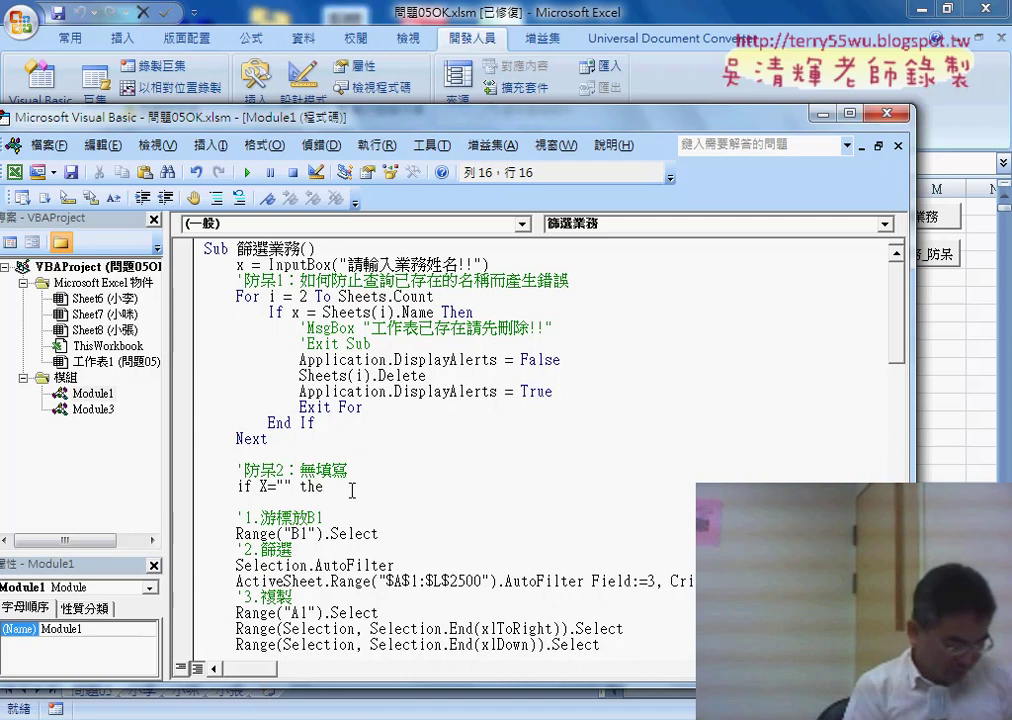
key("Return")
key("Return")
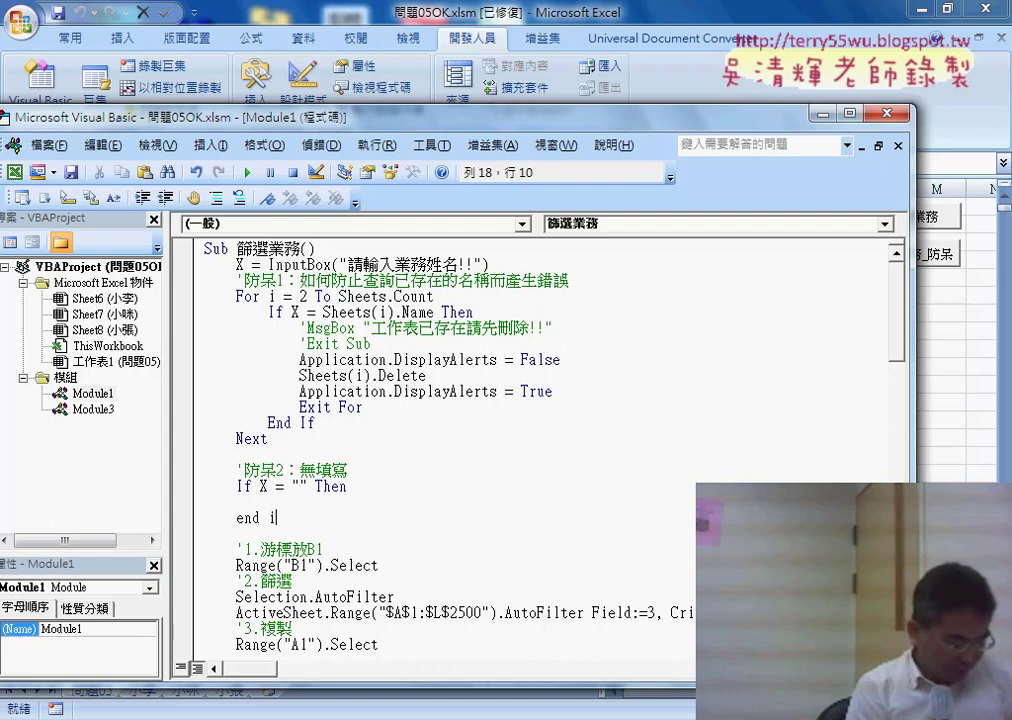
type("f")
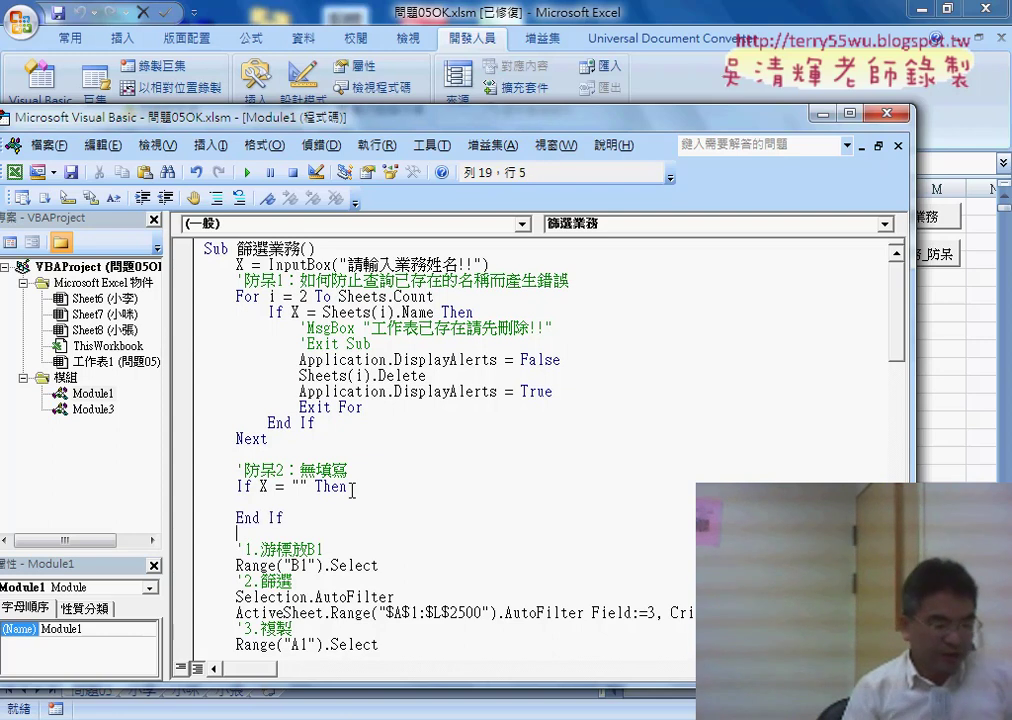
left_click_drag(260, 486, 309, 487)
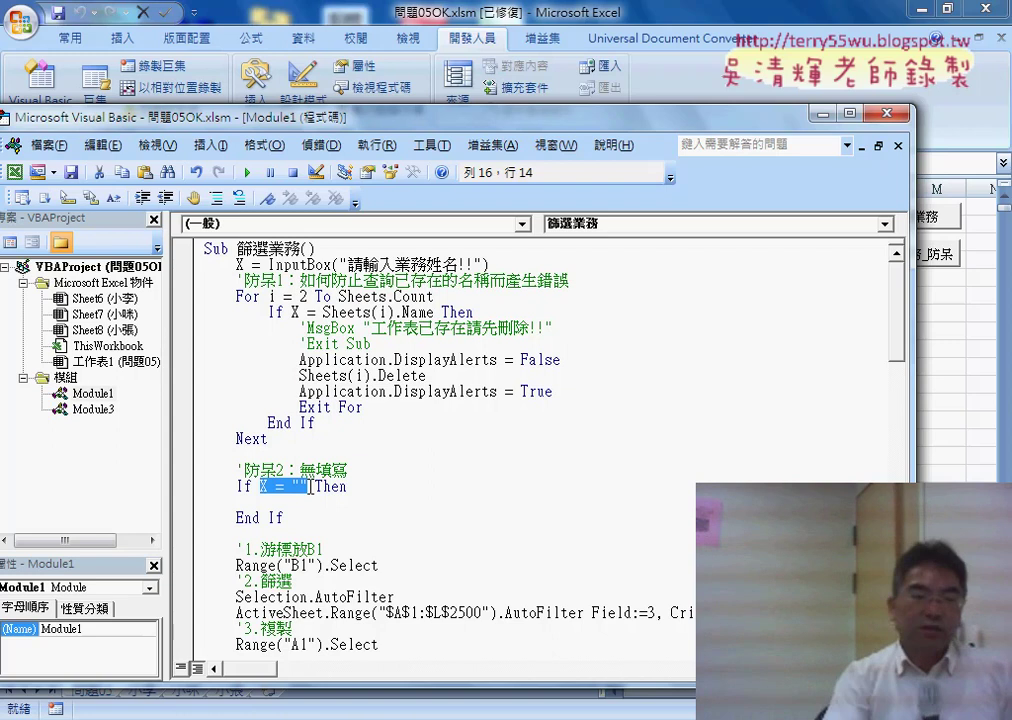
Start an indented msgbox call inside the If X = "" Then block, fixing the msbbox typo
left_click(307, 496)
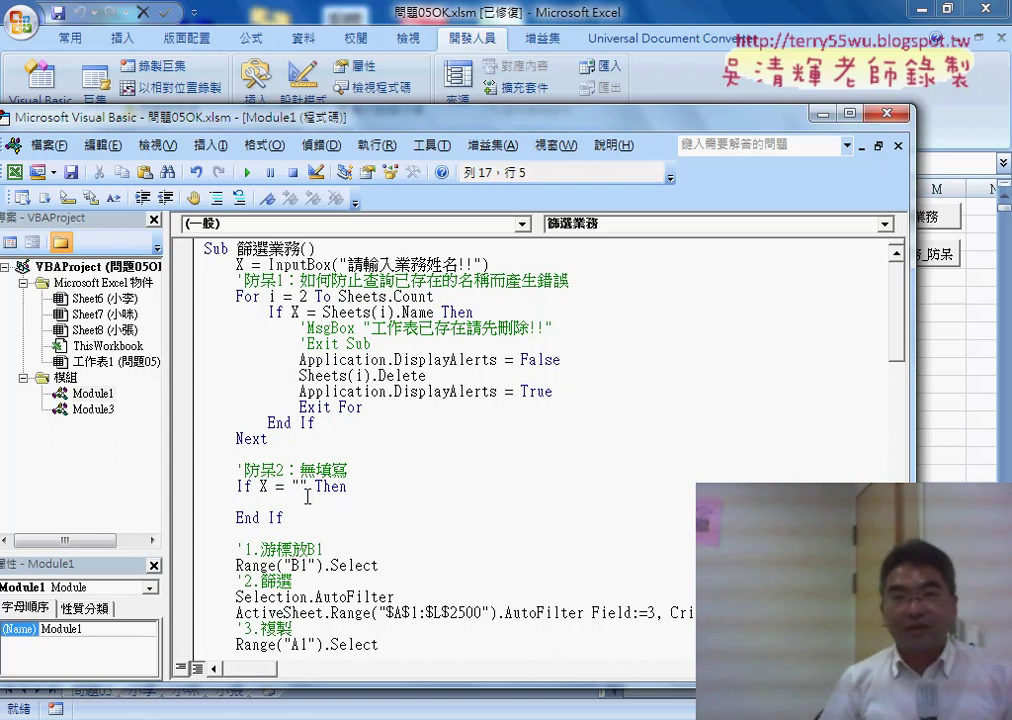
key("Tab")
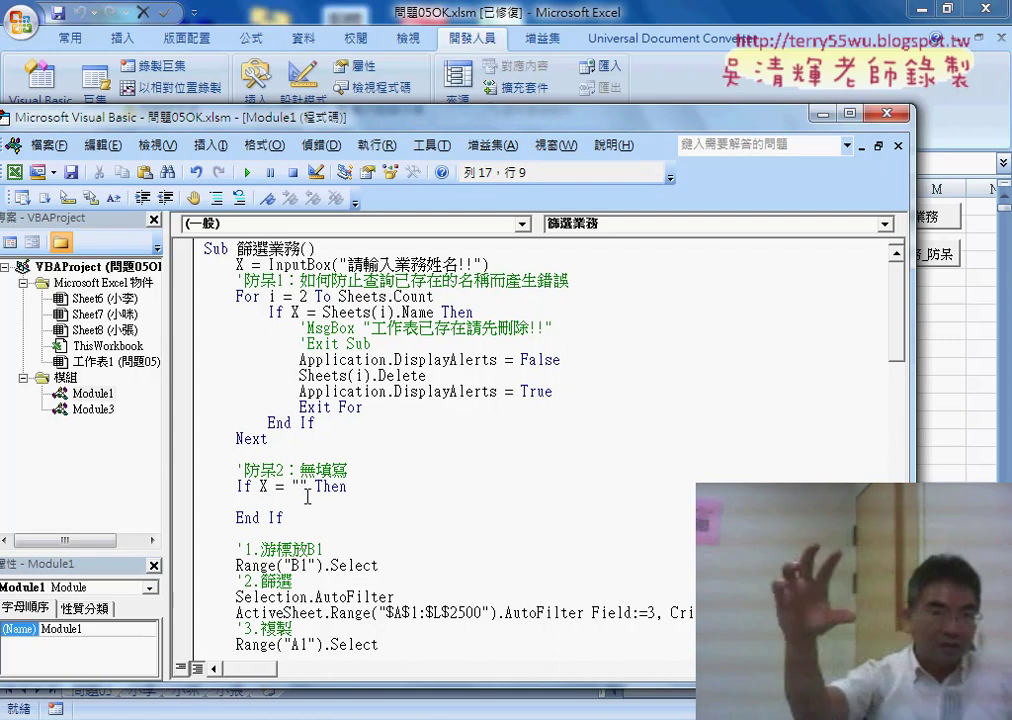
double_click(270, 265)
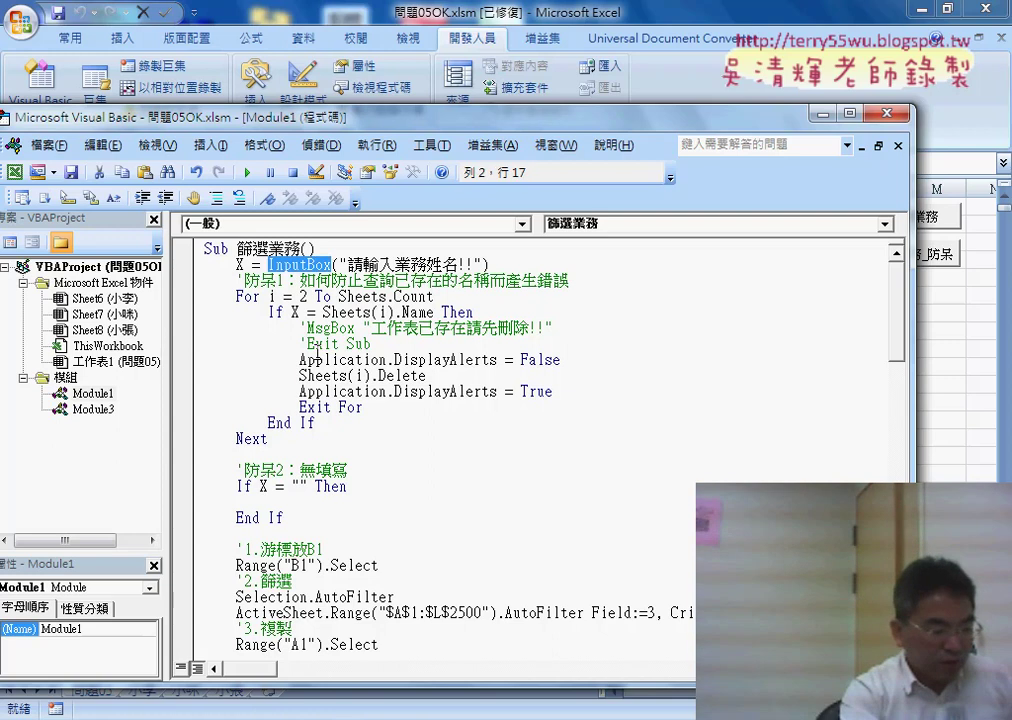
left_click(306, 502)
type("msgb")
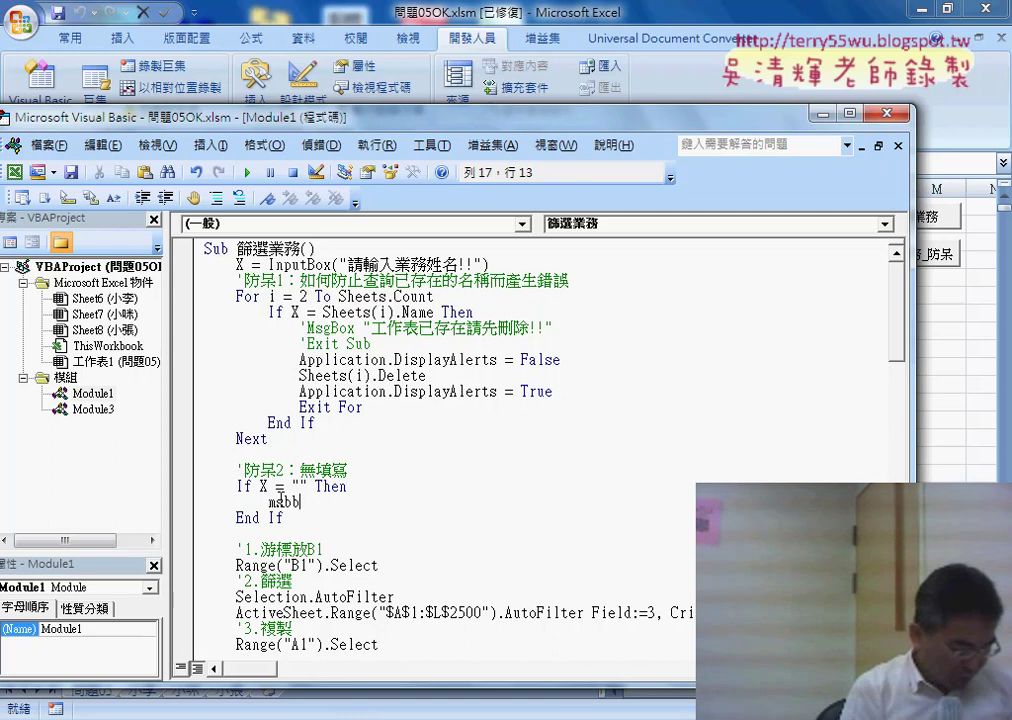
type("ox ")
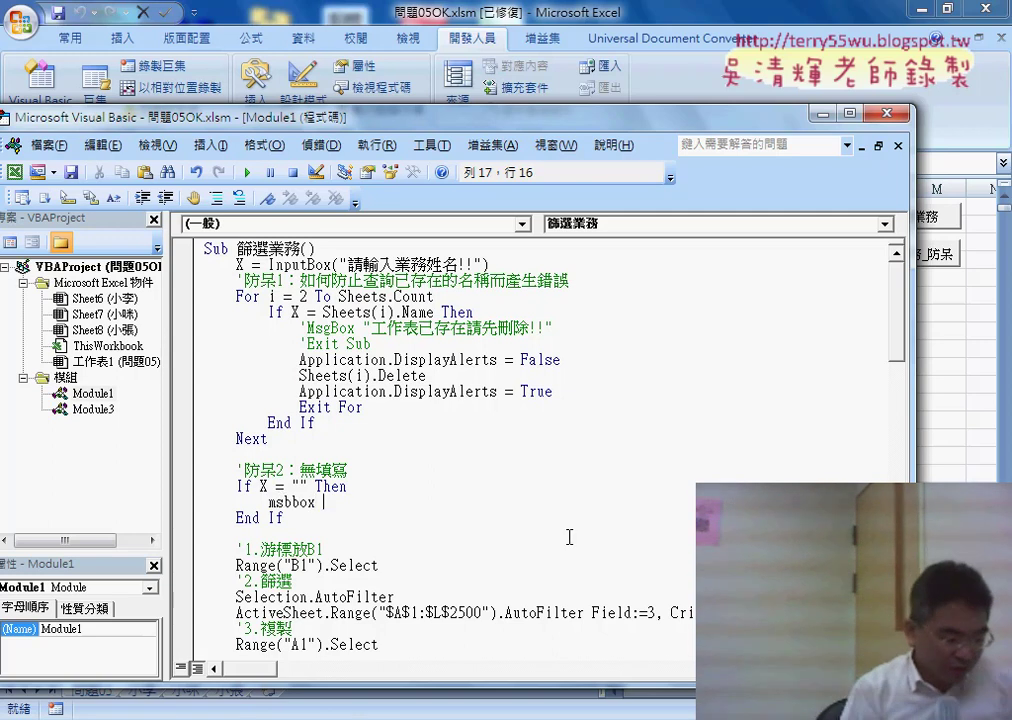
type("\"")
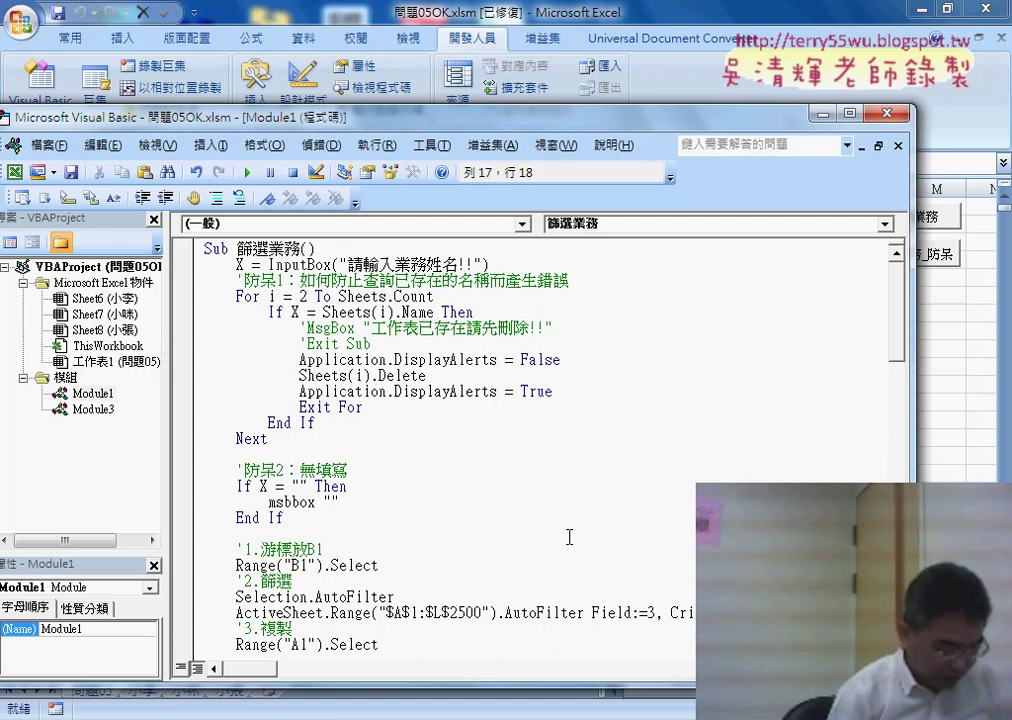
key("Left")
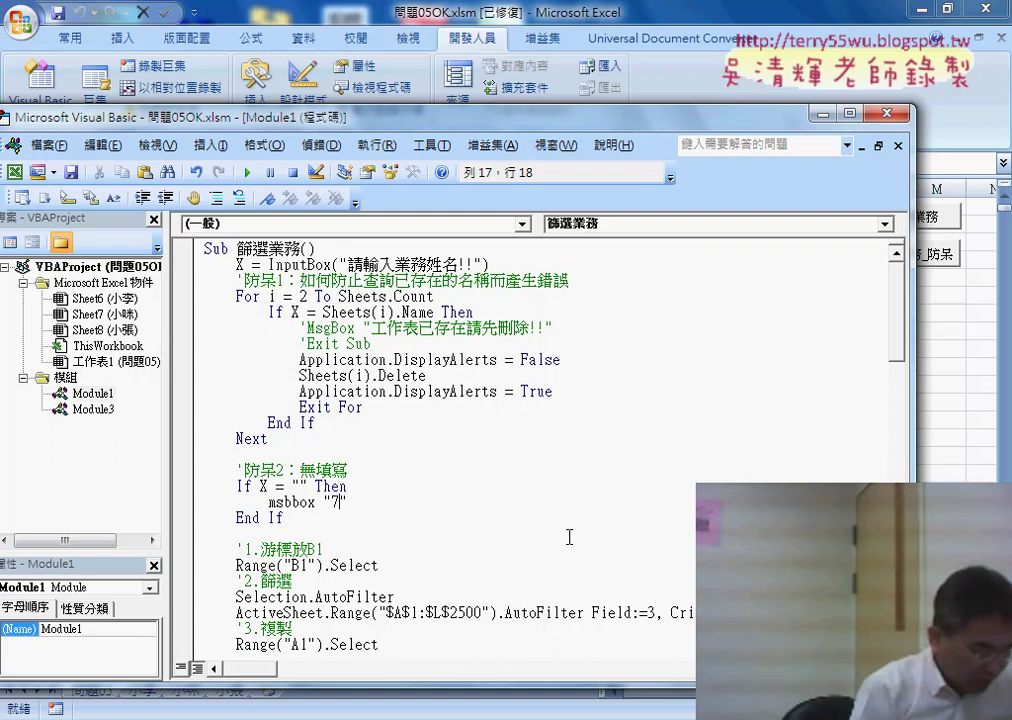
key("BackSpace")
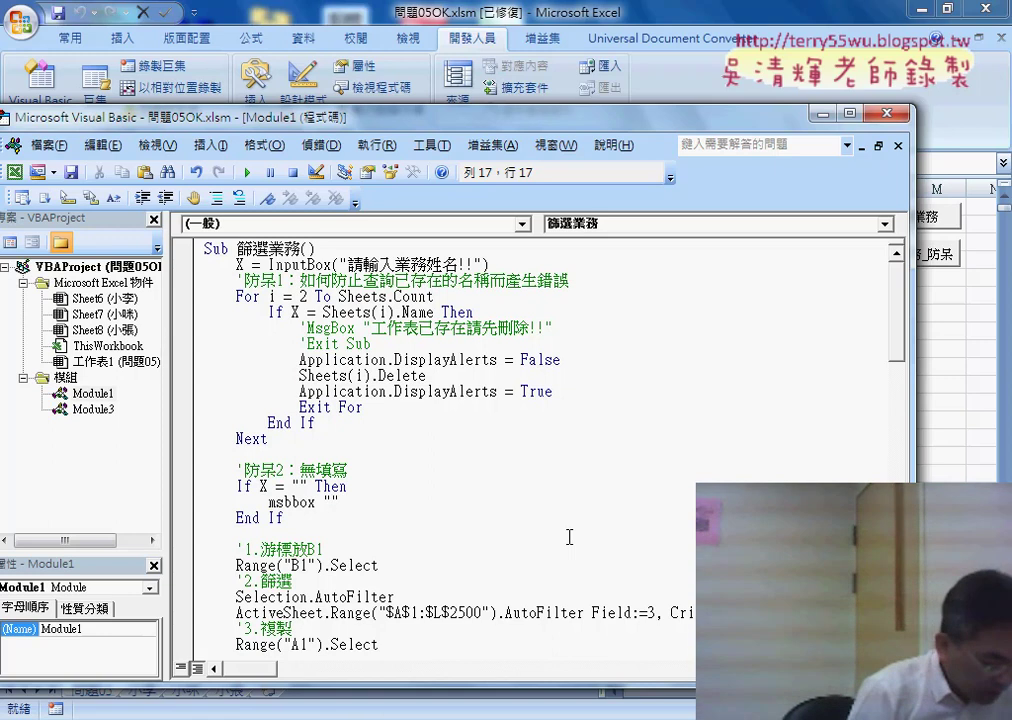
key("Left")
key("shift+Left")
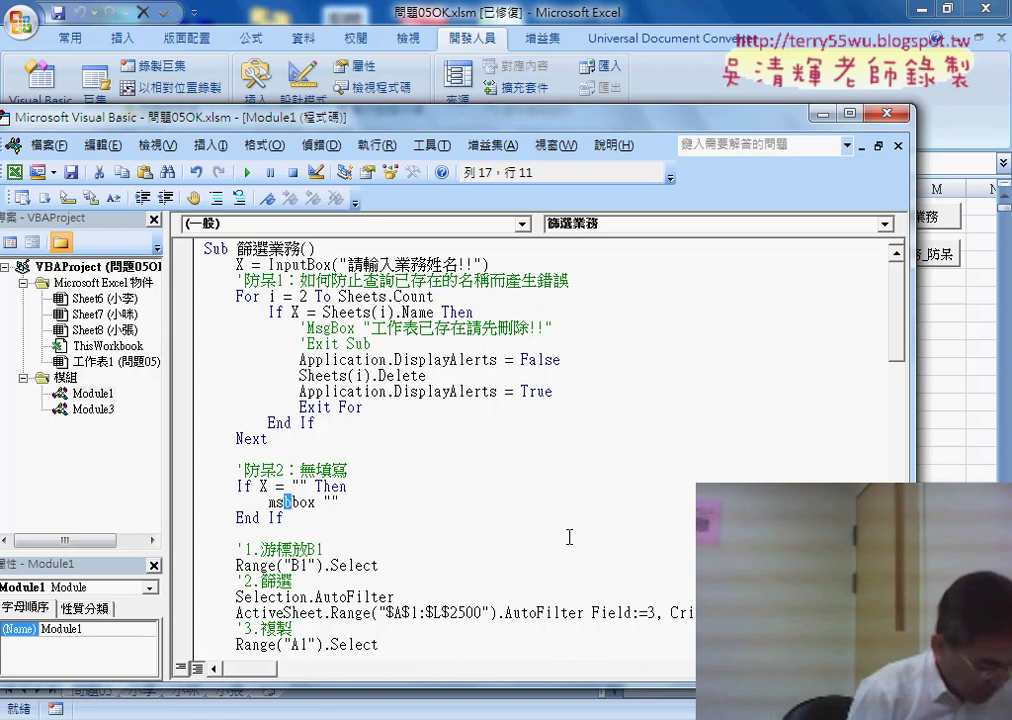
type("r")
key("shift")
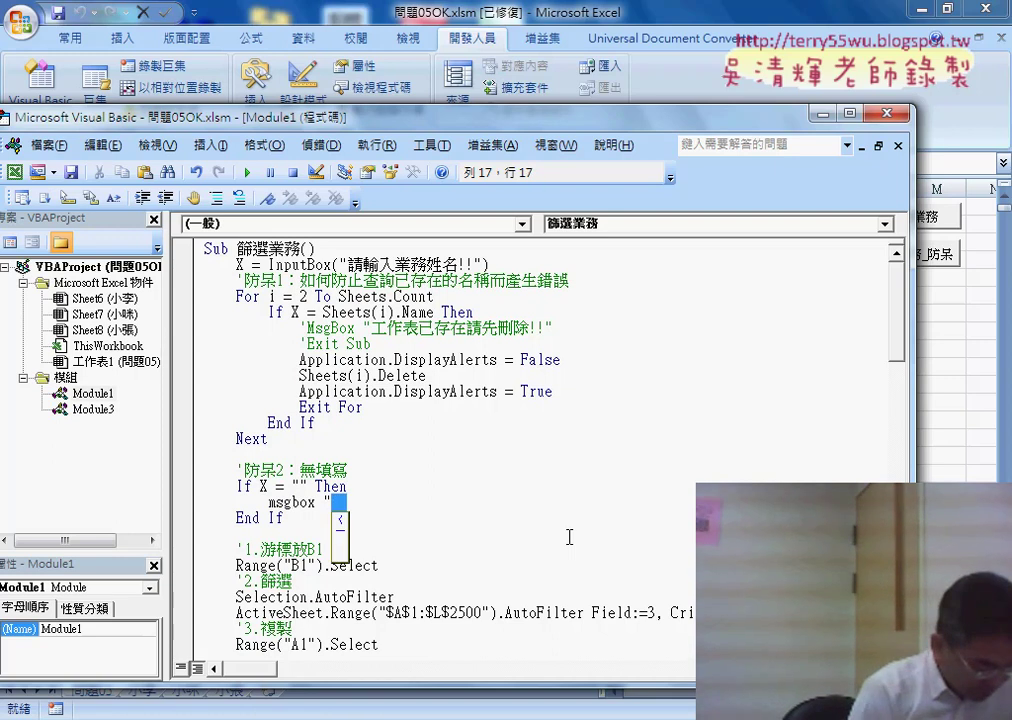
Enter the message text "請輸入資料!!" and complete the MsgBox line
type("請輸入資")
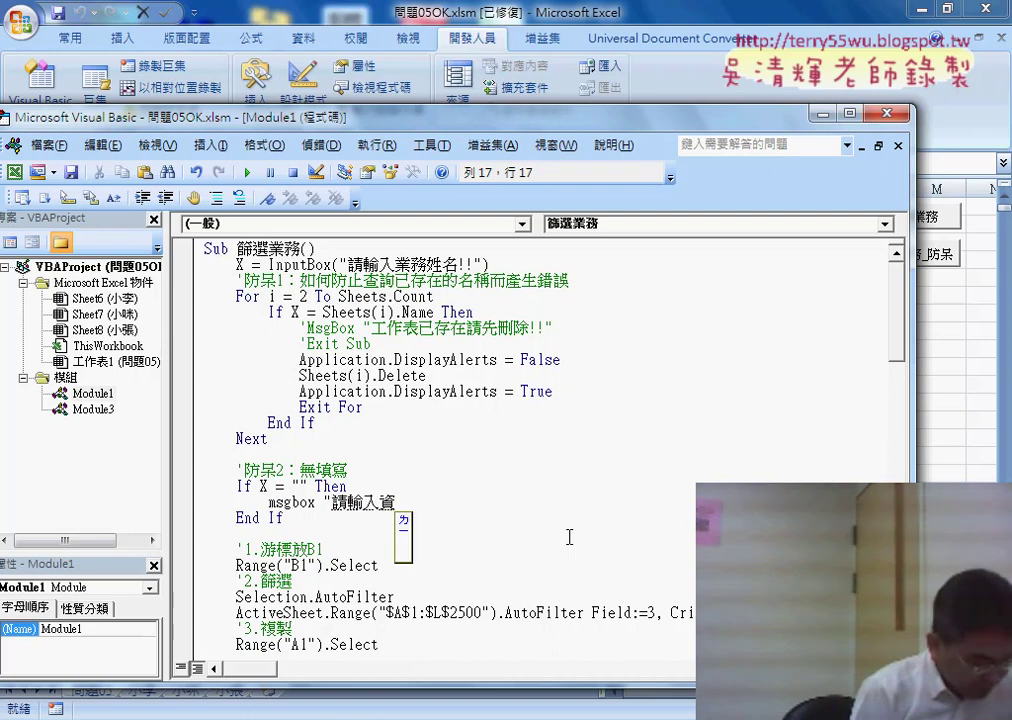
type("料!!")
key("Return")
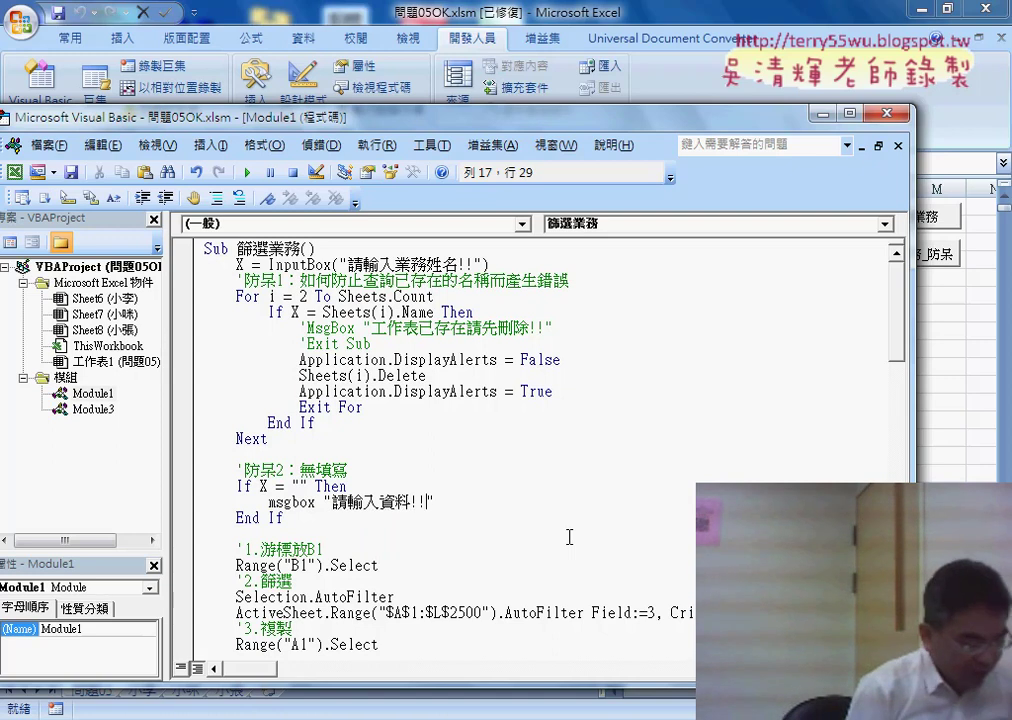
type("\"")
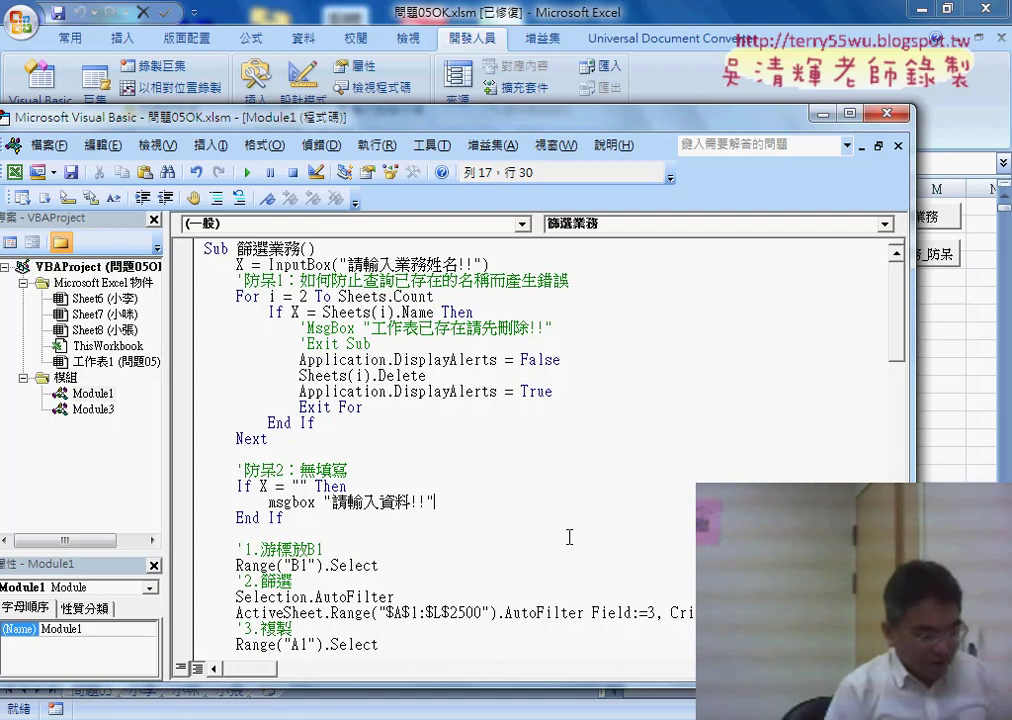
key("Return")
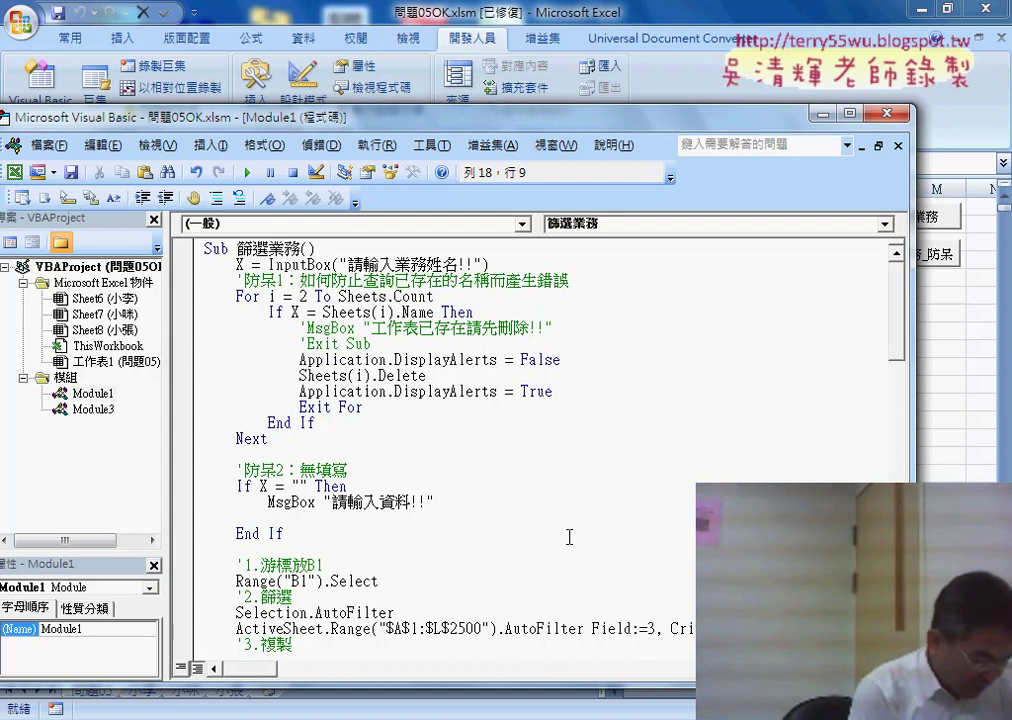
Add Exit Sub after the MsgBox so blank input stops 篩選業務
type("exit s")
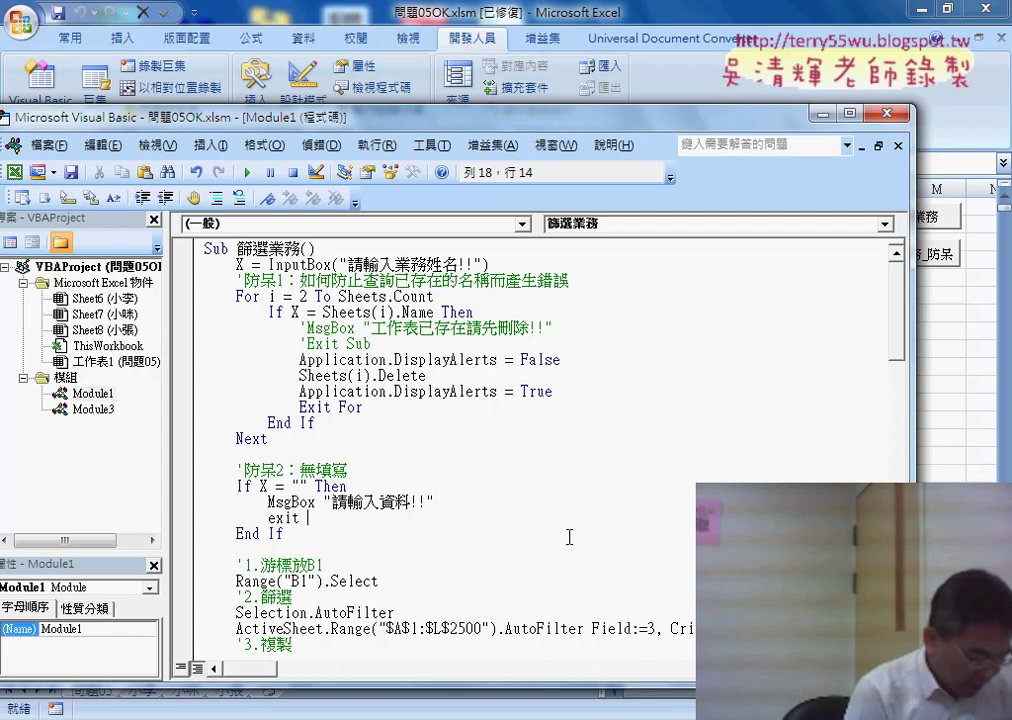
type("u")
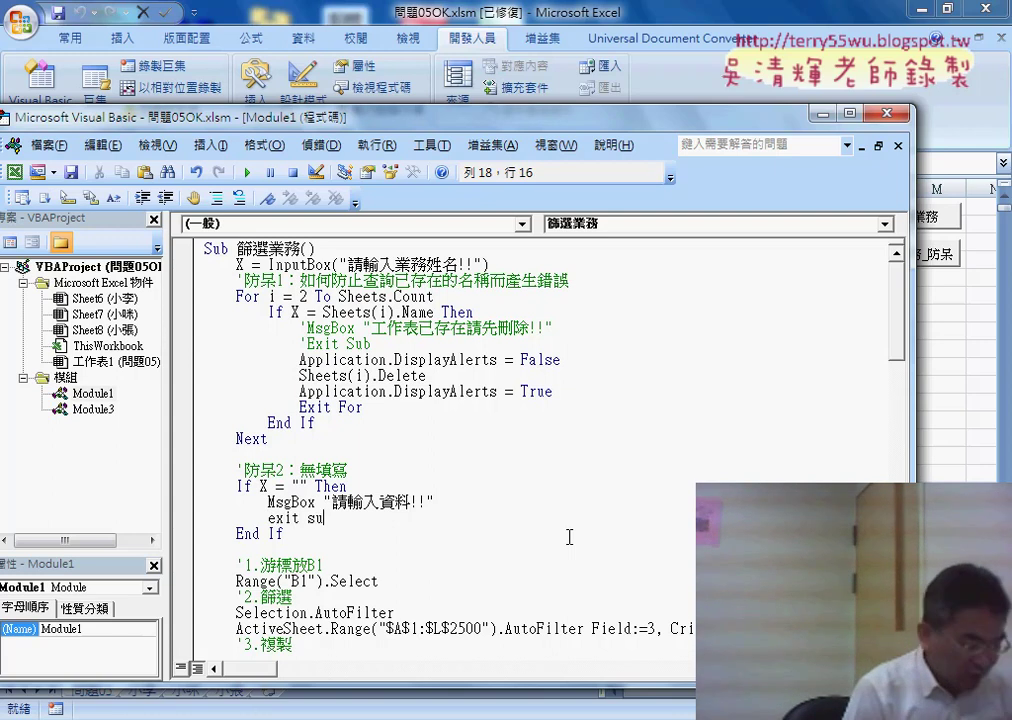
type("b")
left_click(535, 607)
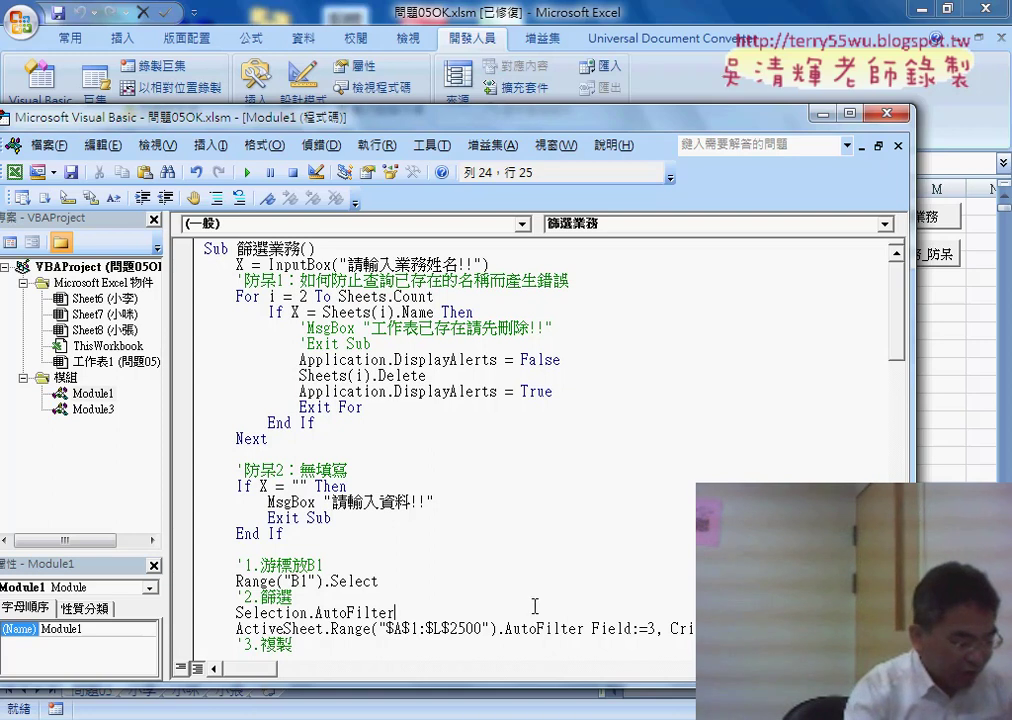
left_click_drag(363, 407, 325, 407)
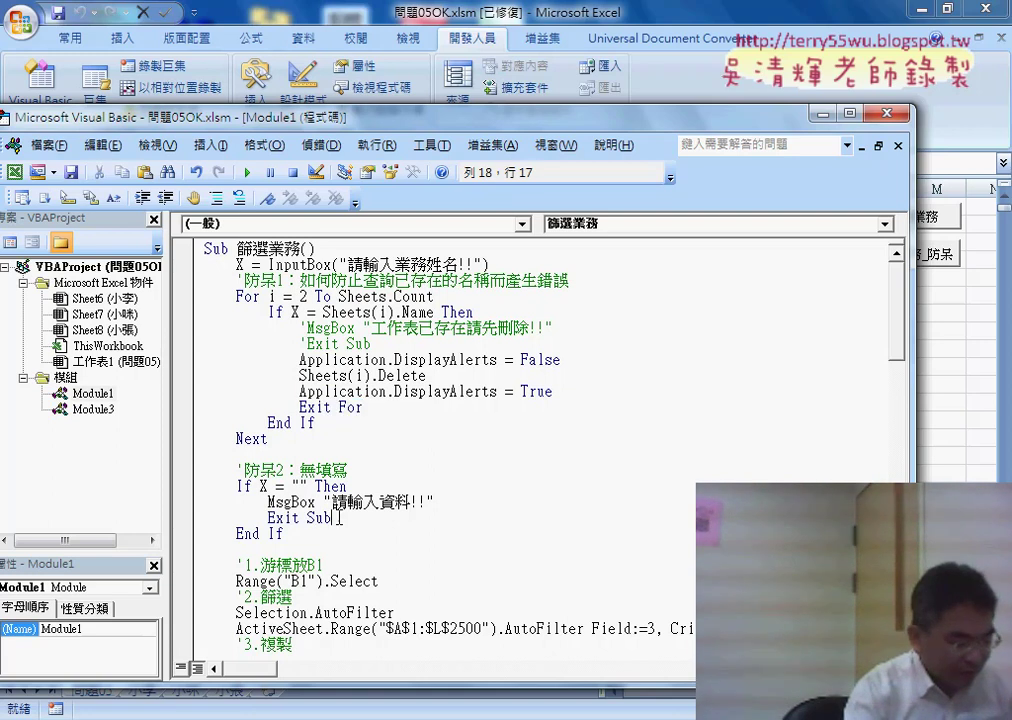
left_click_drag(331, 517, 267, 517)
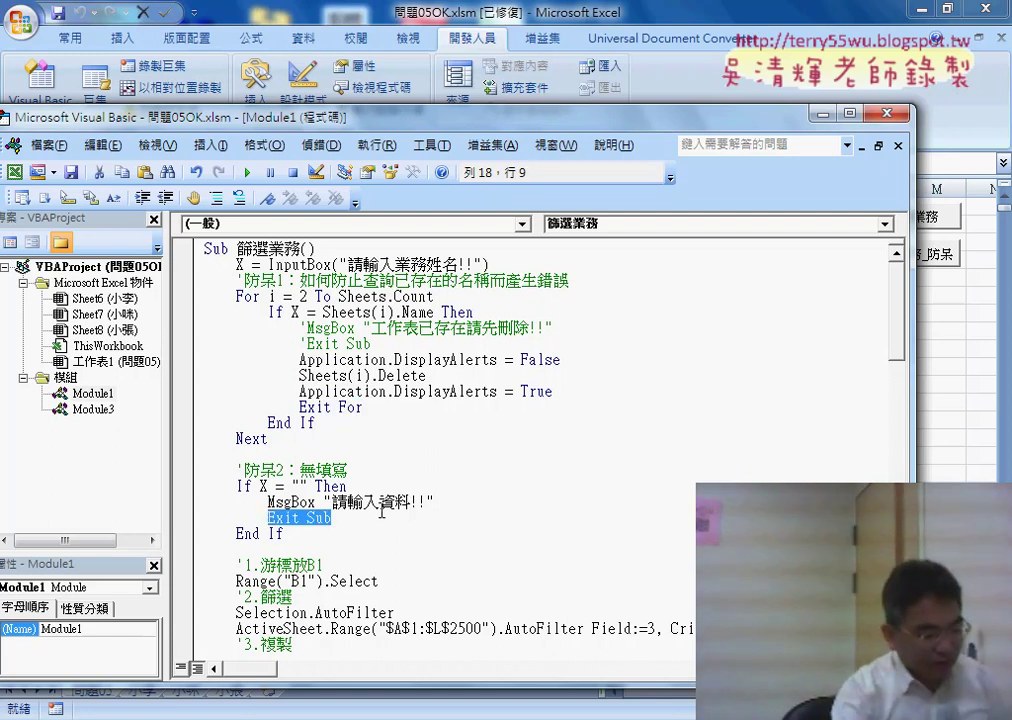
scroll(378, 525, "down", 1)
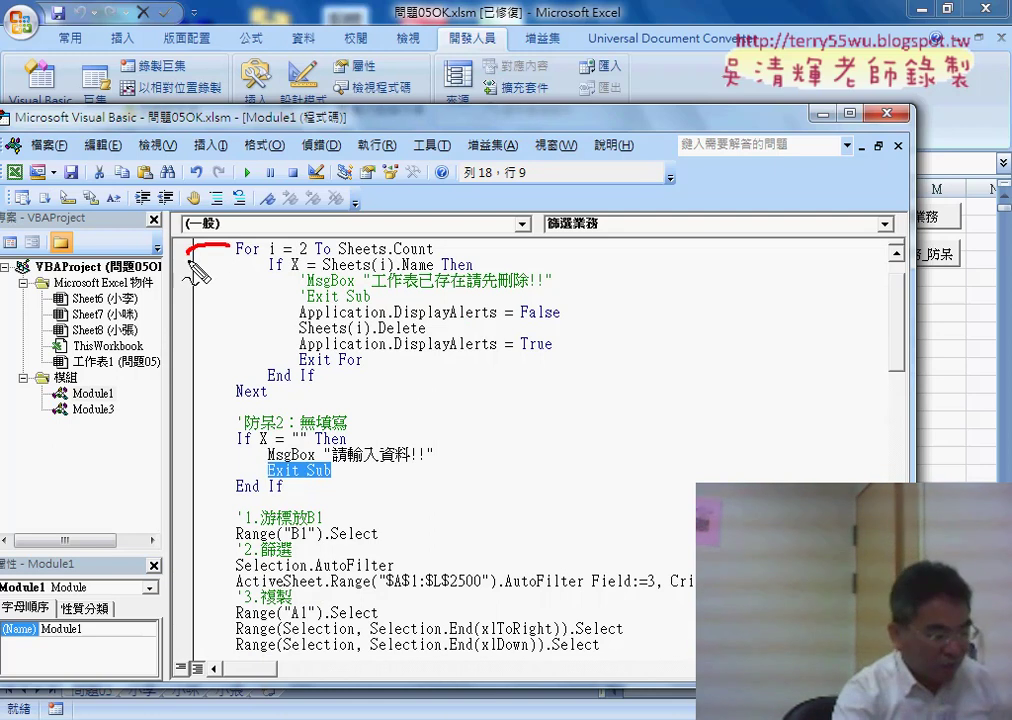
left_click_drag(229, 248, 235, 391)
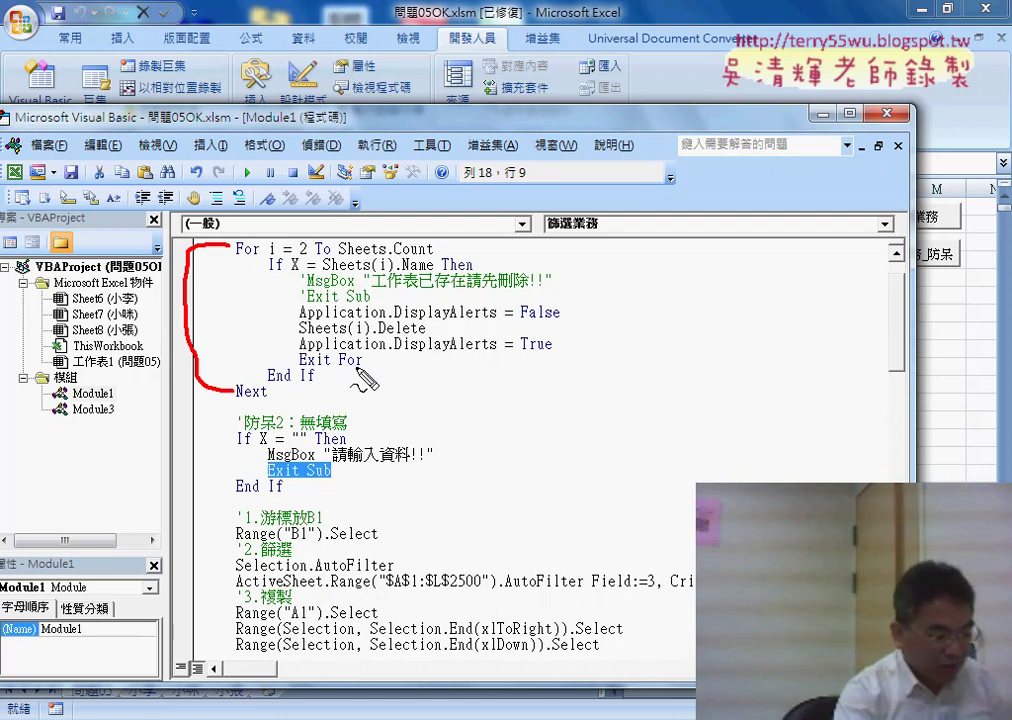
left_click_drag(357, 375, 366, 352)
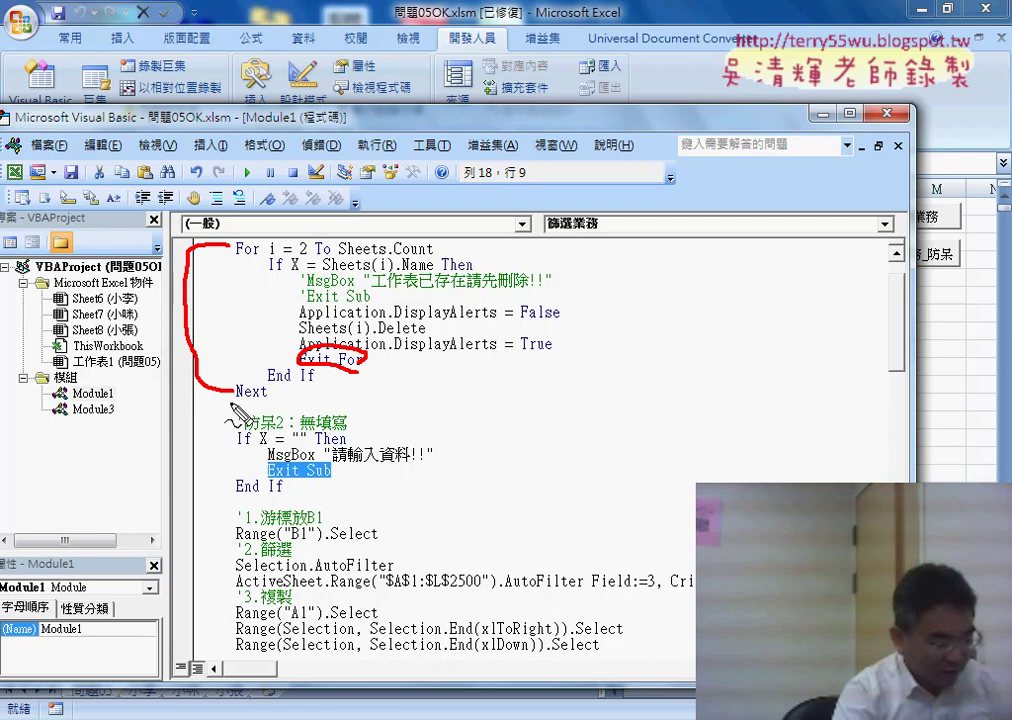
left_click_drag(222, 402, 215, 452)
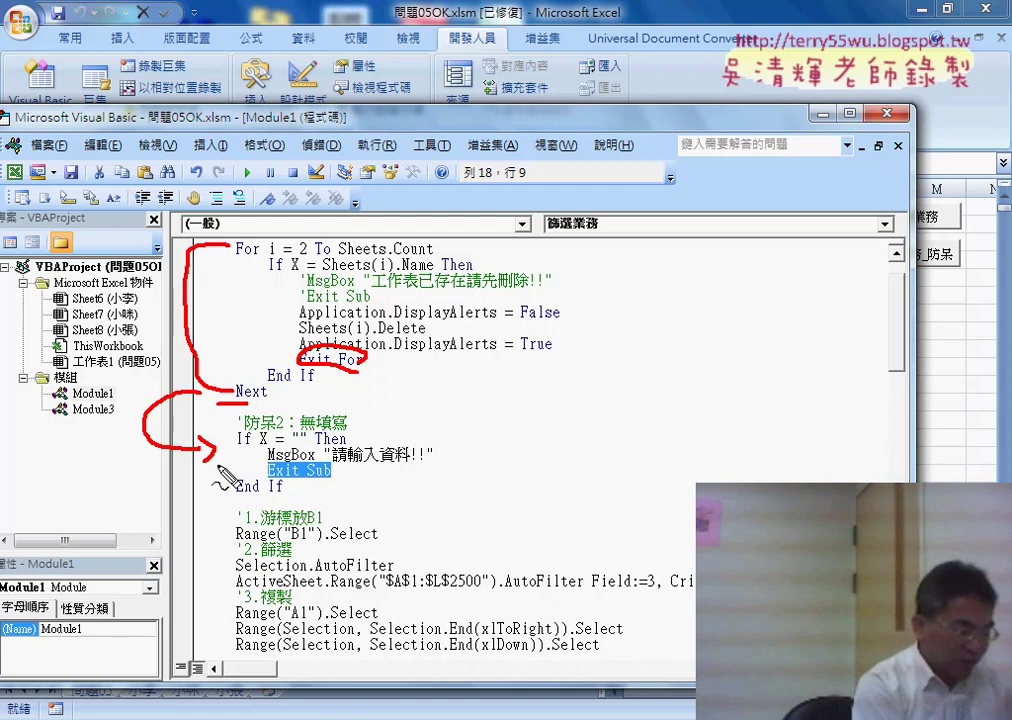
key("Escape")
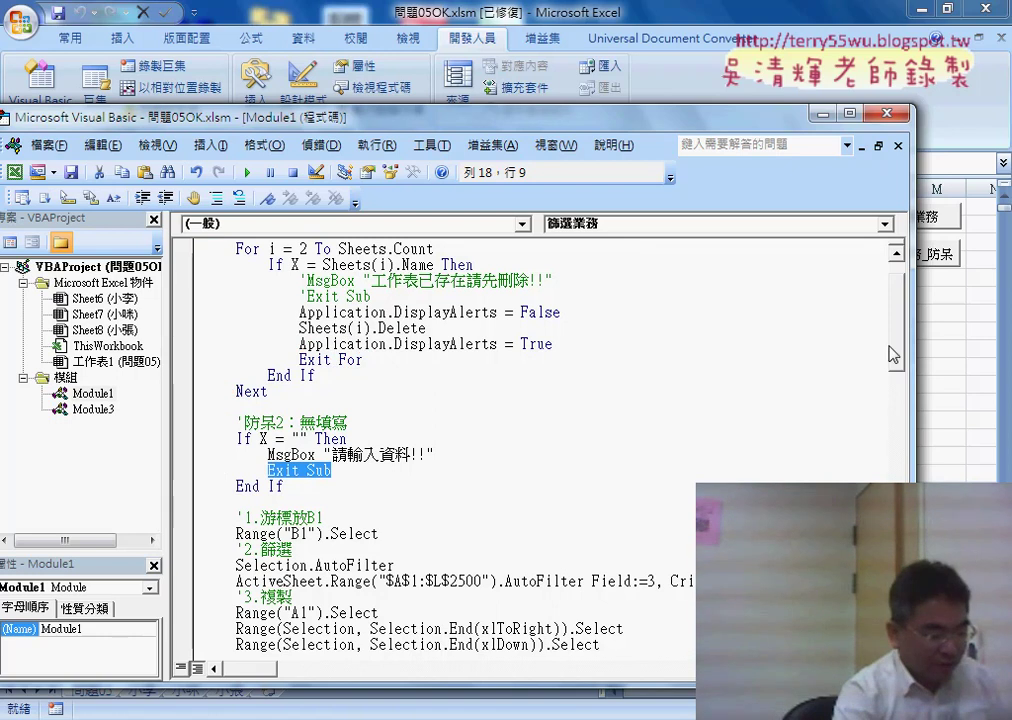
scroll(450, 400, "up", 6)
left_click(298, 394)
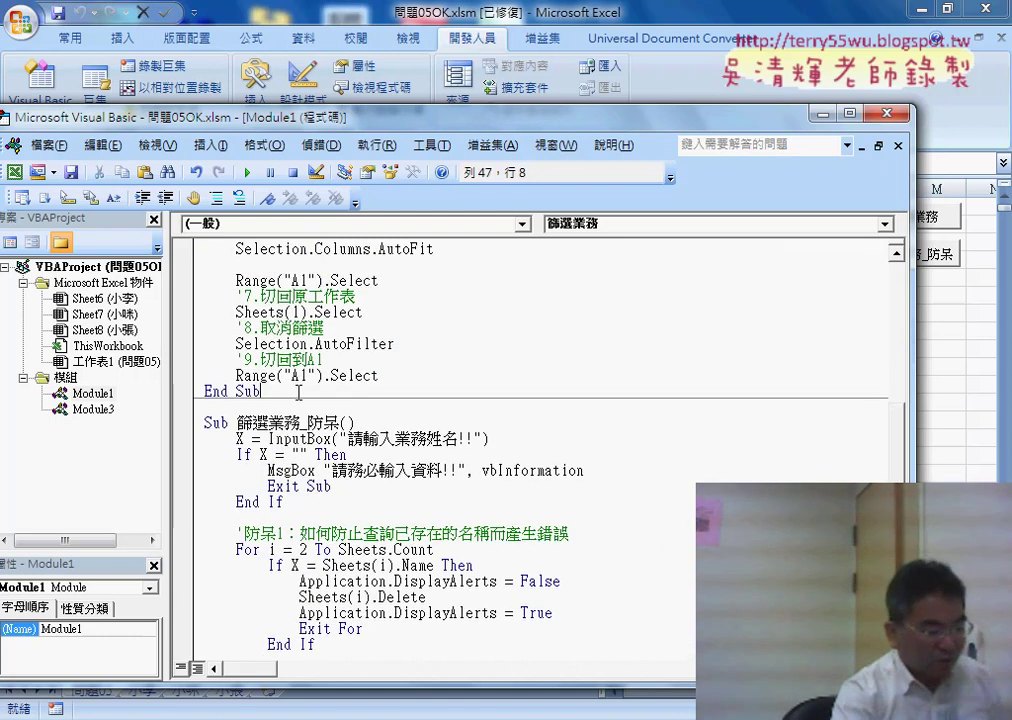
left_click_drag(298, 394, 205, 394)
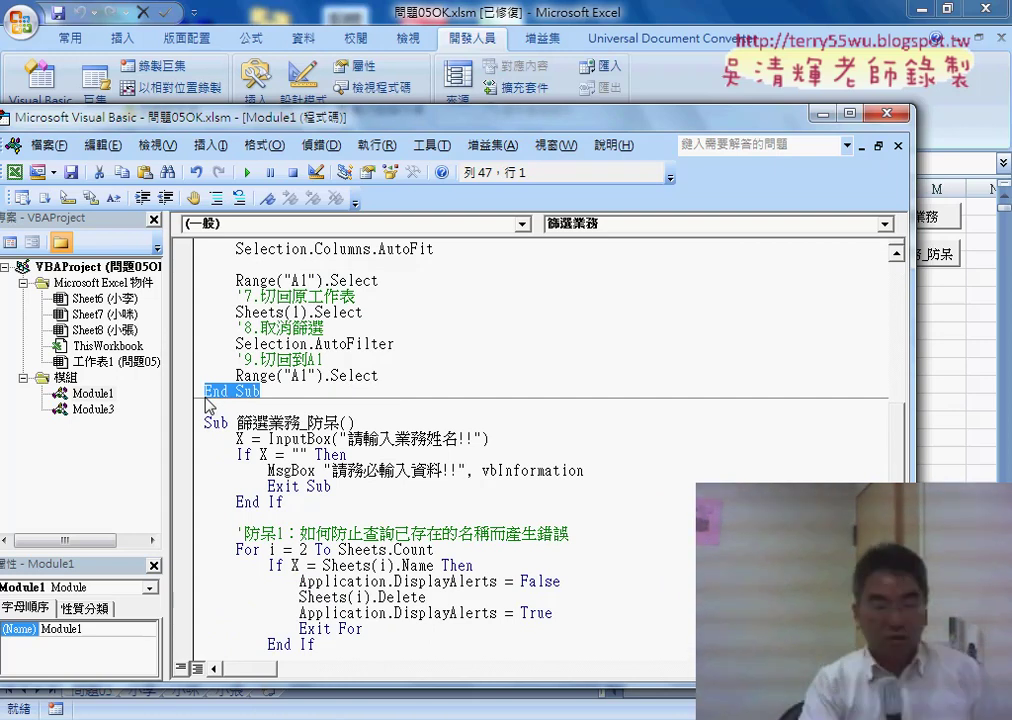
scroll(208, 403, "up", 1)
scroll(208, 403, "up", 3)
scroll(208, 403, "up", 3)
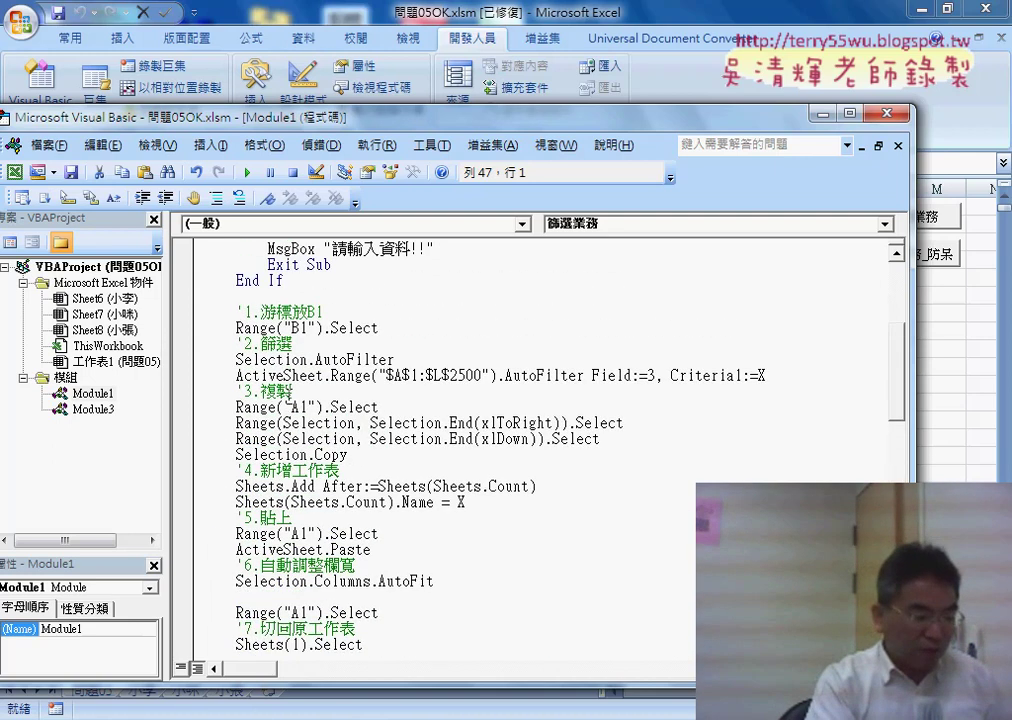
scroll(357, 375, "up", 1)
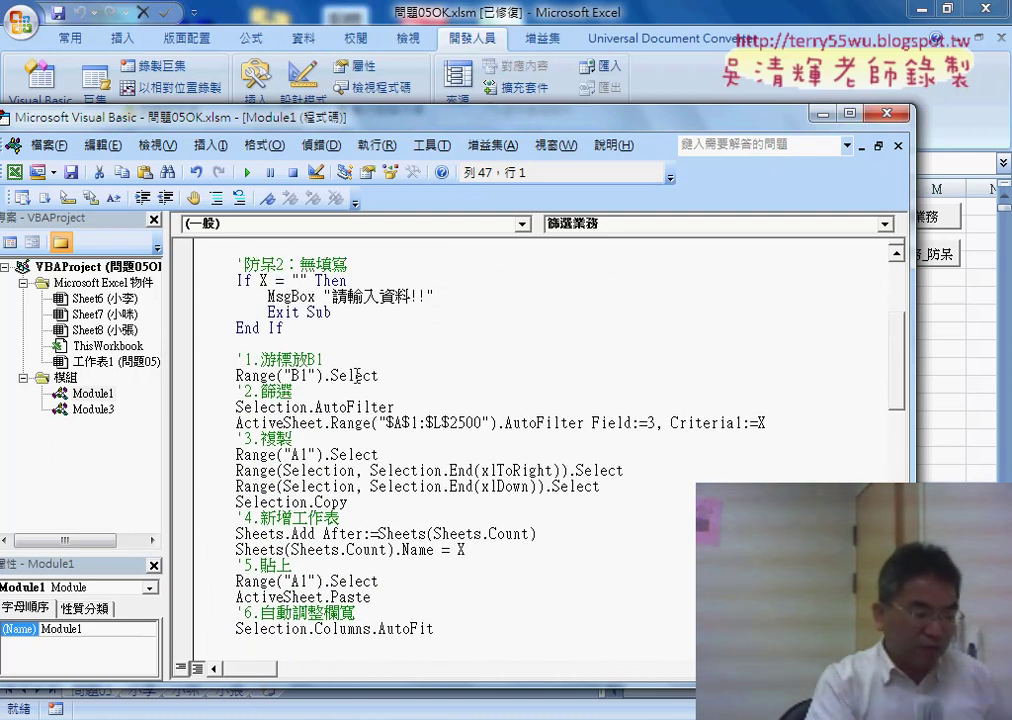
Leave a single breakpoint on the If X = "" Then line
left_click(184, 312)
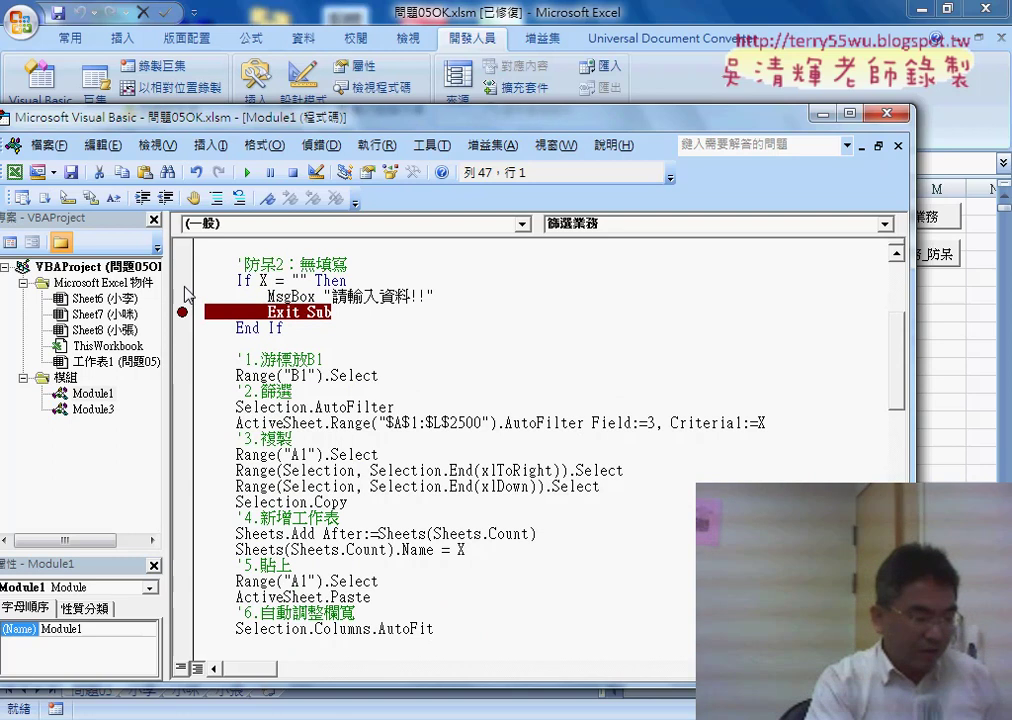
left_click(183, 281)
left_click(183, 311)
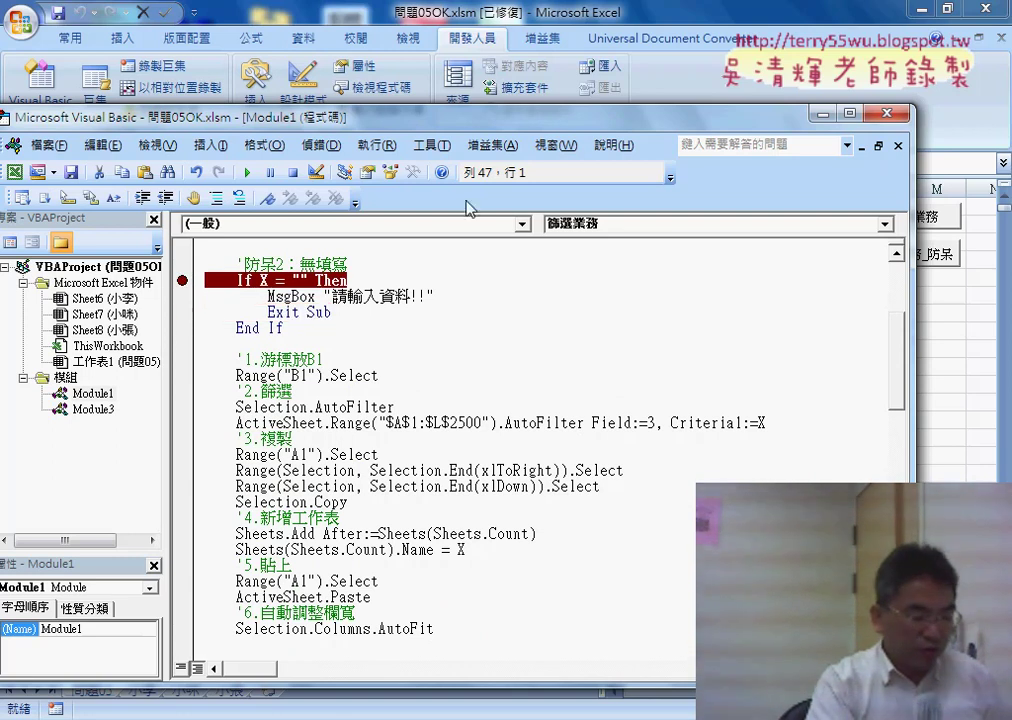
Run 篩選業務 from the sheet with an empty name and step to the 請輸入資料!! message
left_click(685, 8)
left_click(880, 217)
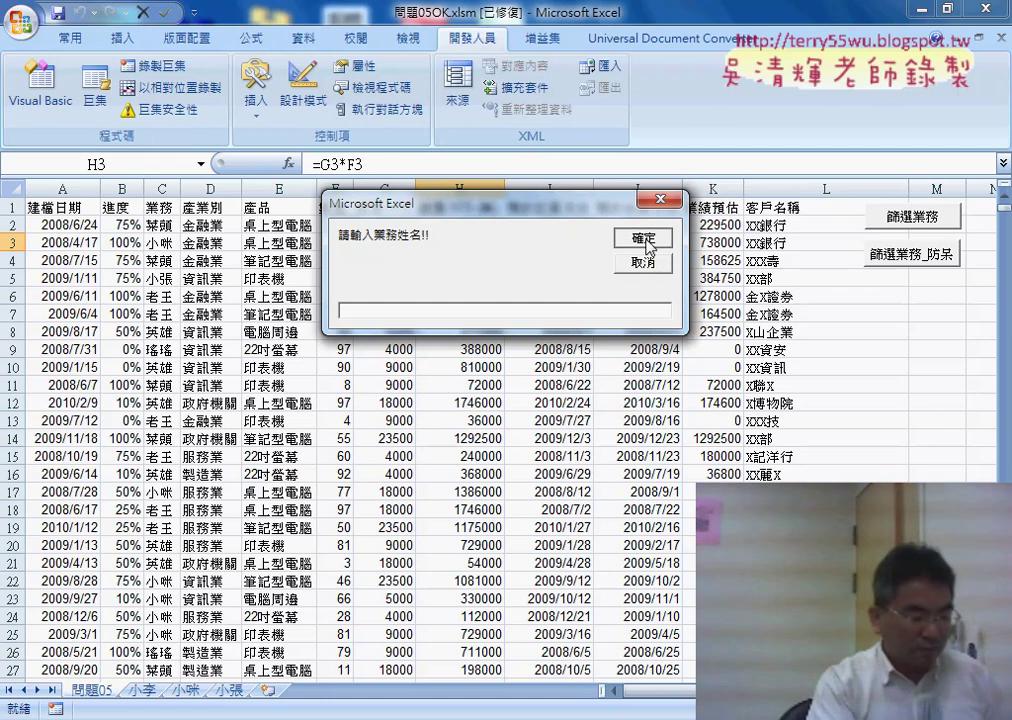
left_click(643, 239)
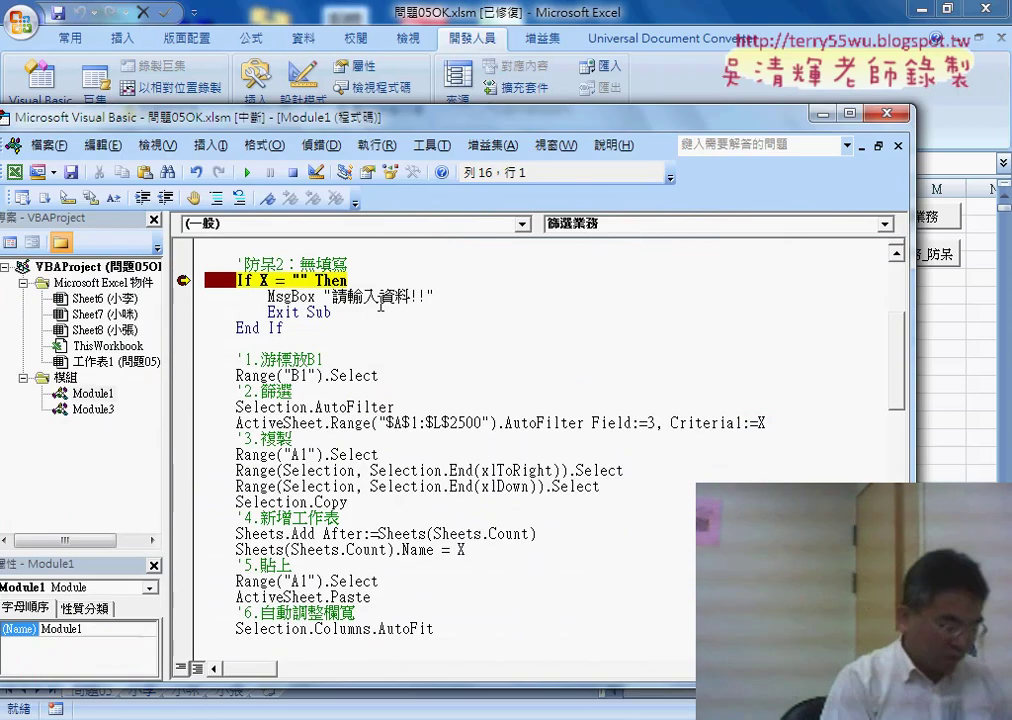
key("F8")
key("F8")
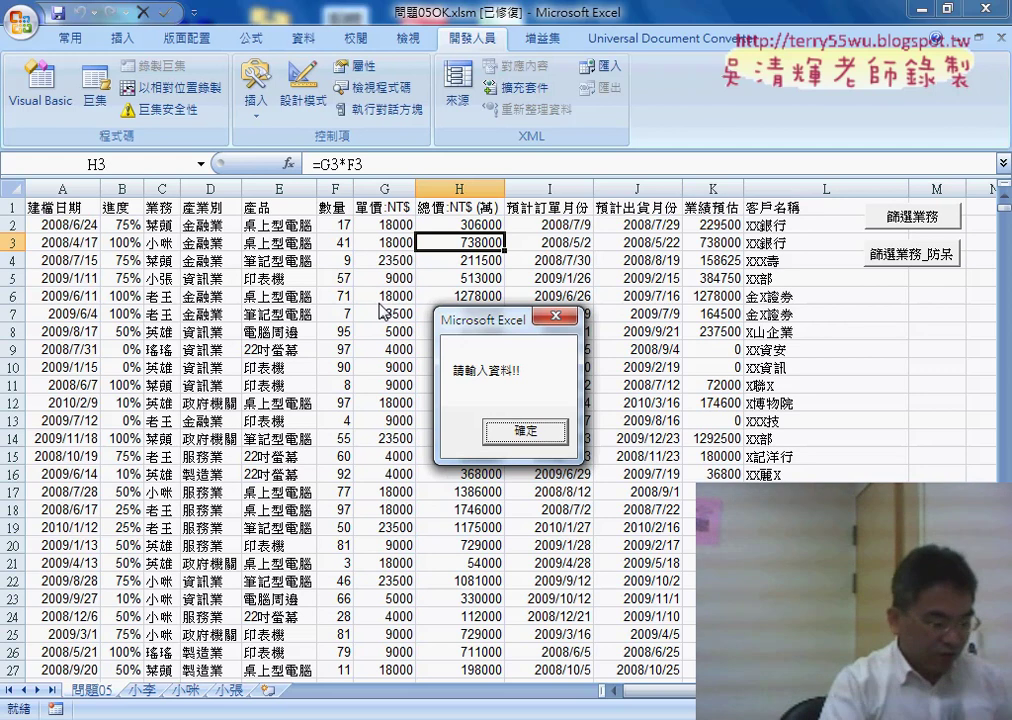
left_click(528, 433)
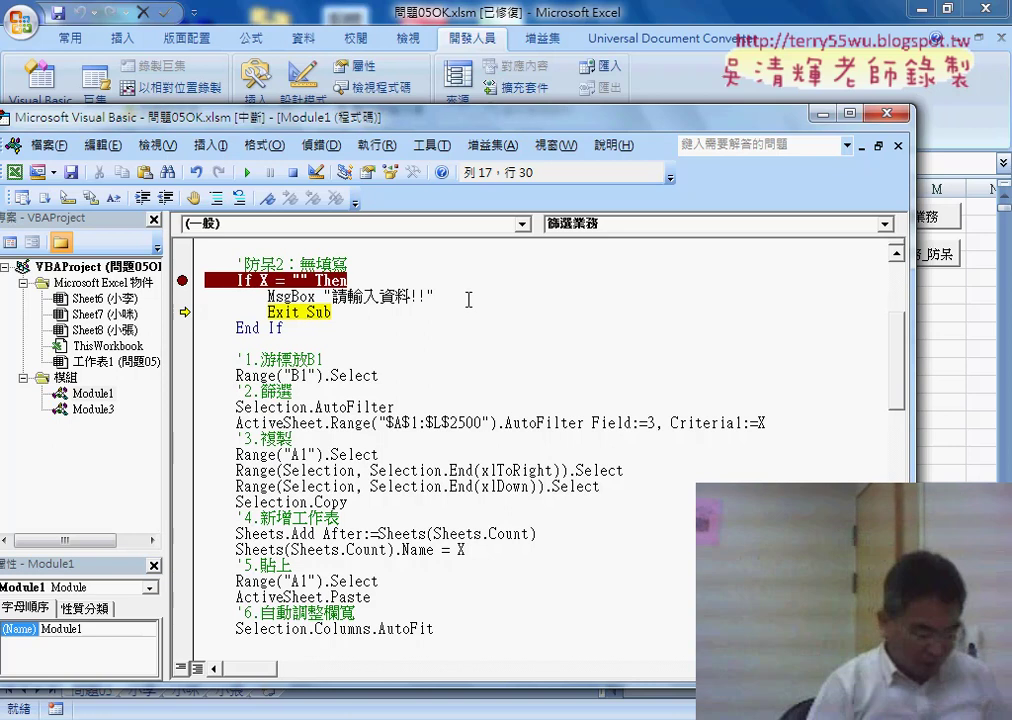
Add vbCritical as the MsgBox style argument
type(",")
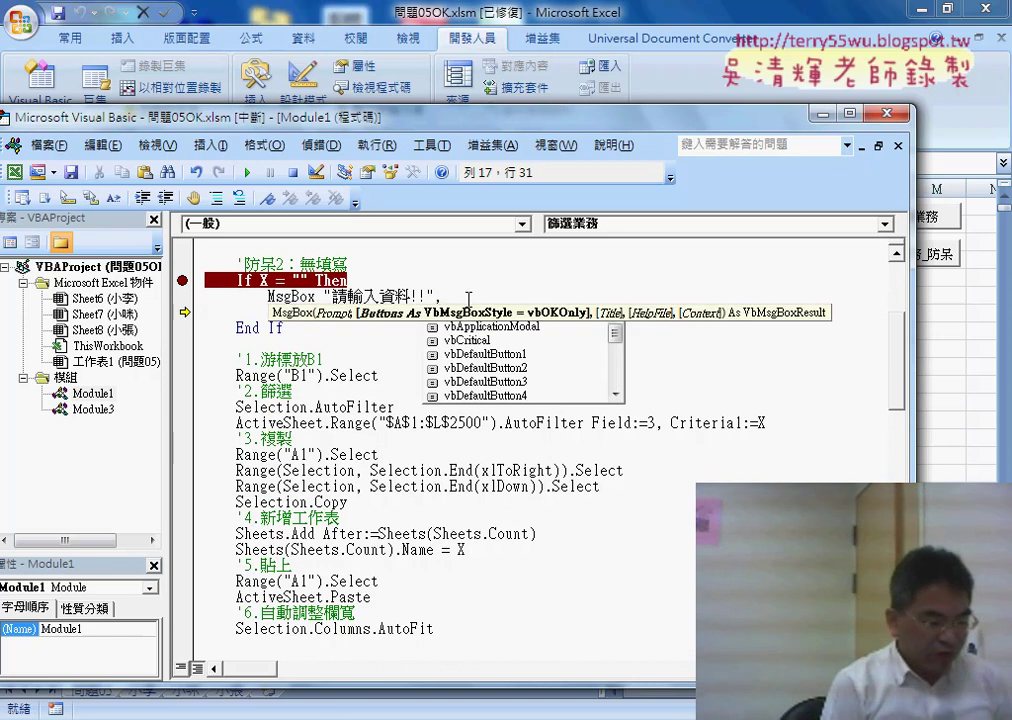
key("Down")
key("Down")
key("Down")
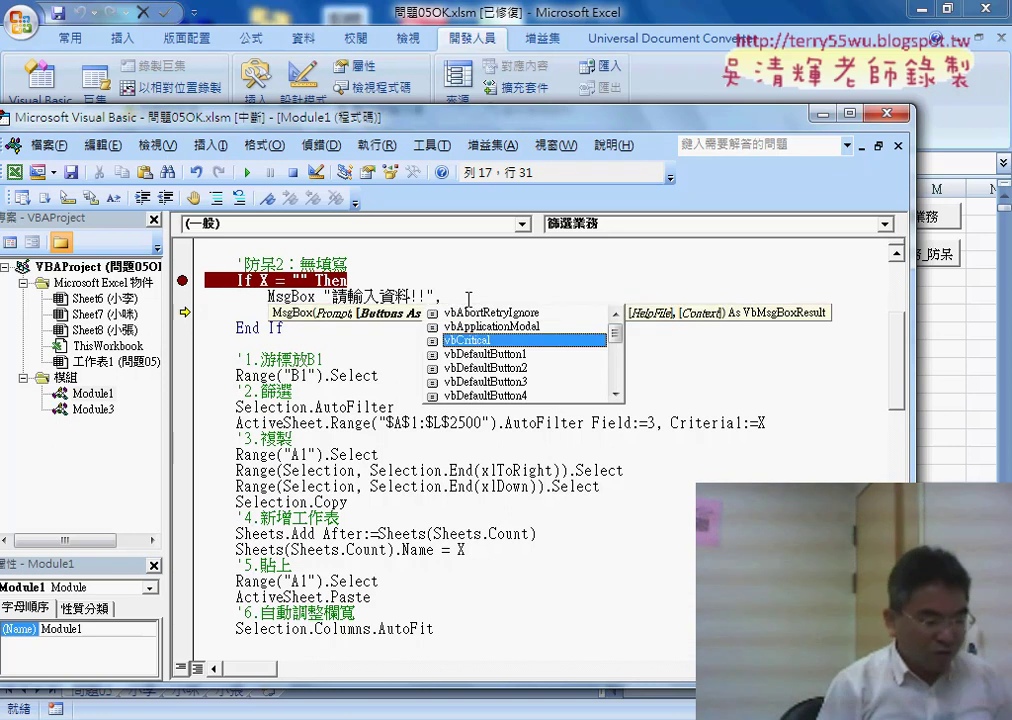
key("Down")
key("Down")
key("Up")
key("Up")
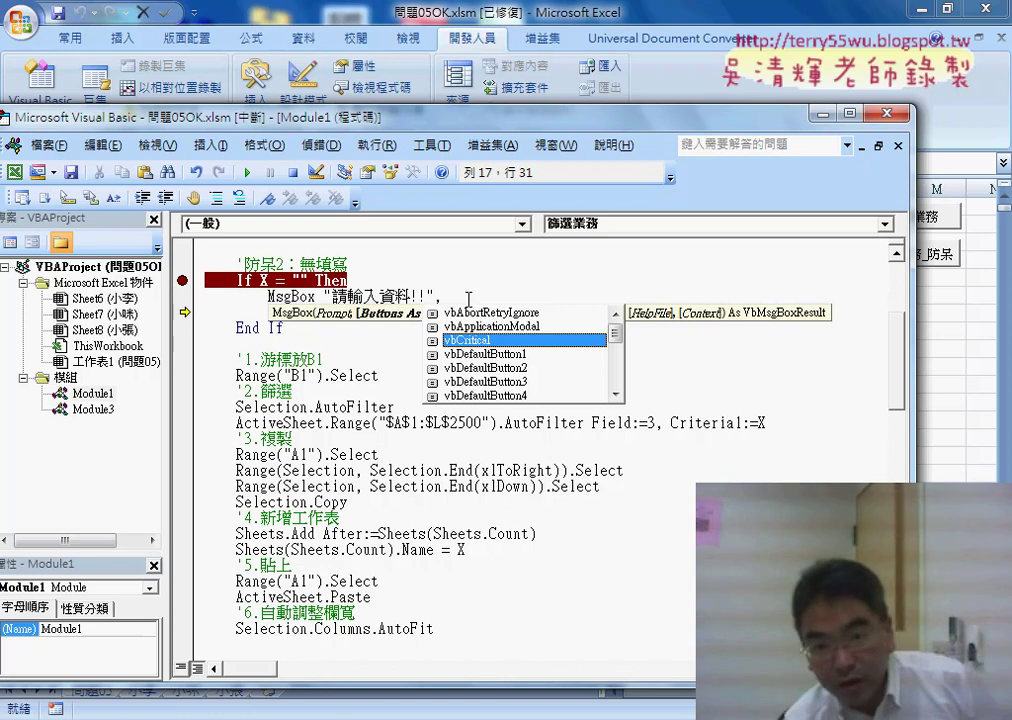
key("space")
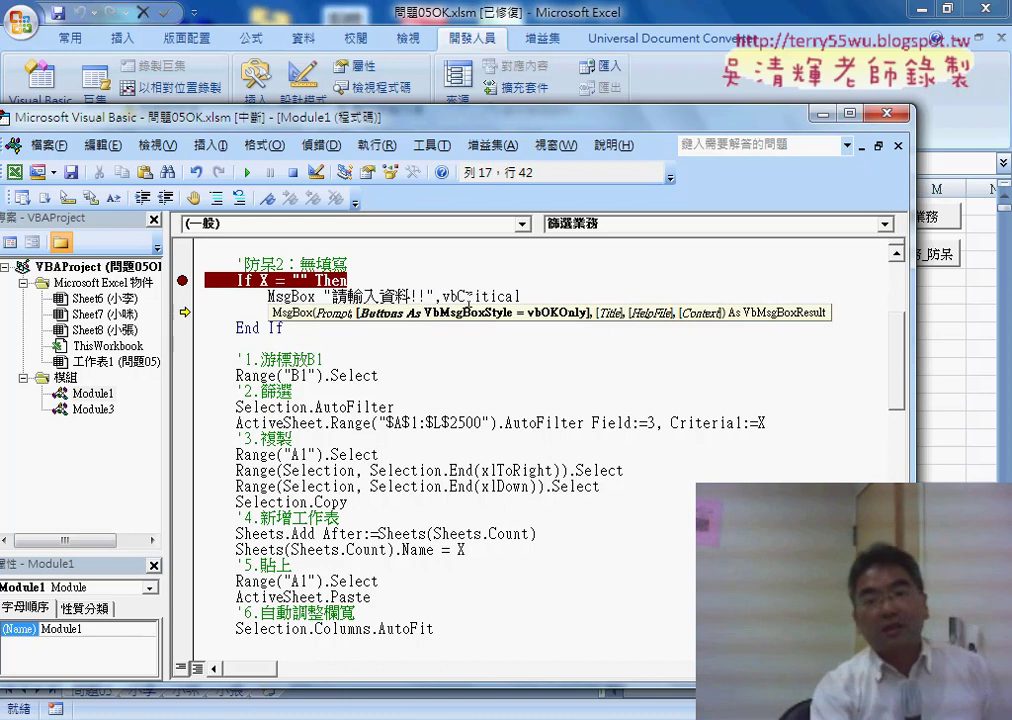
left_click_drag(459, 296, 443, 296)
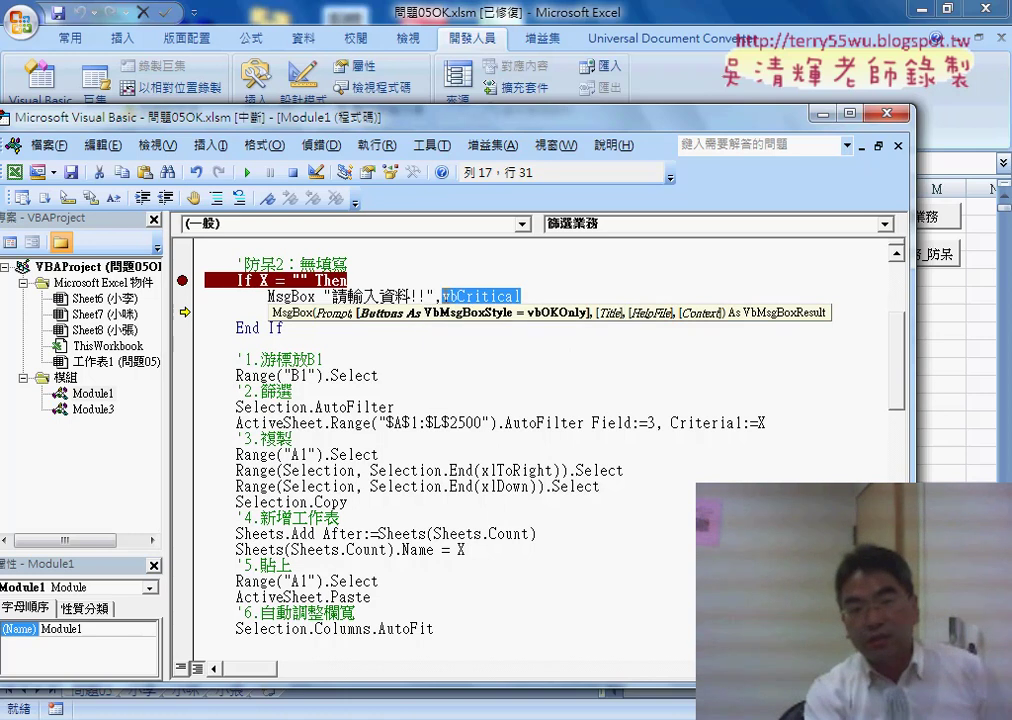
Re-run the MsgBox line to preview 請輸入資料!! with the critical icon
left_click_drag(190, 320, 186, 297)
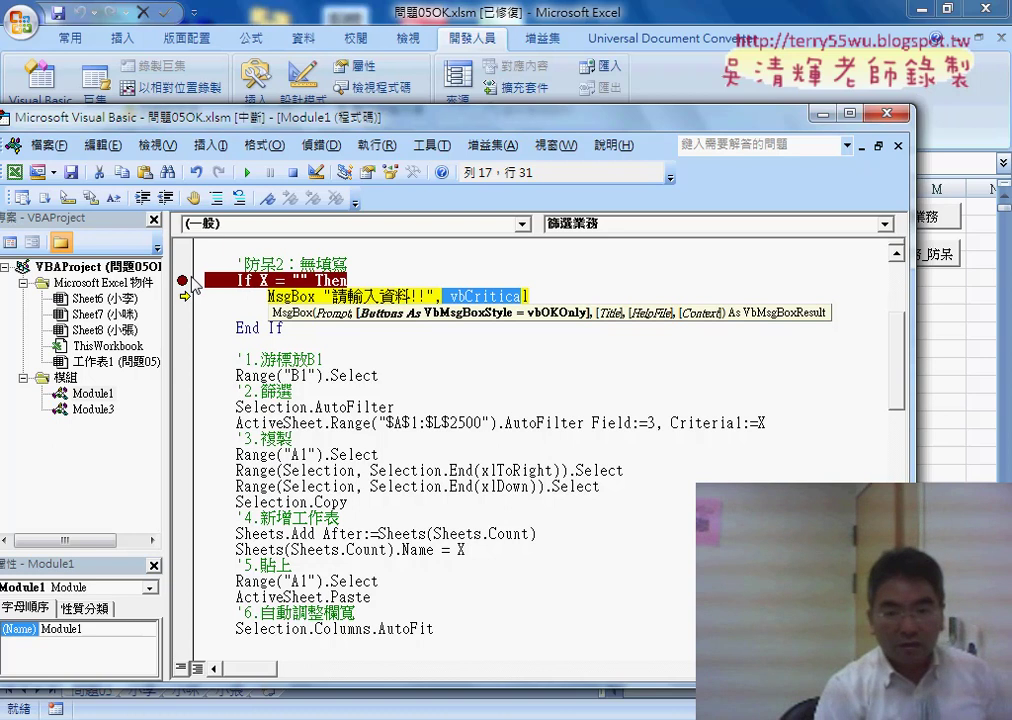
key("F8")
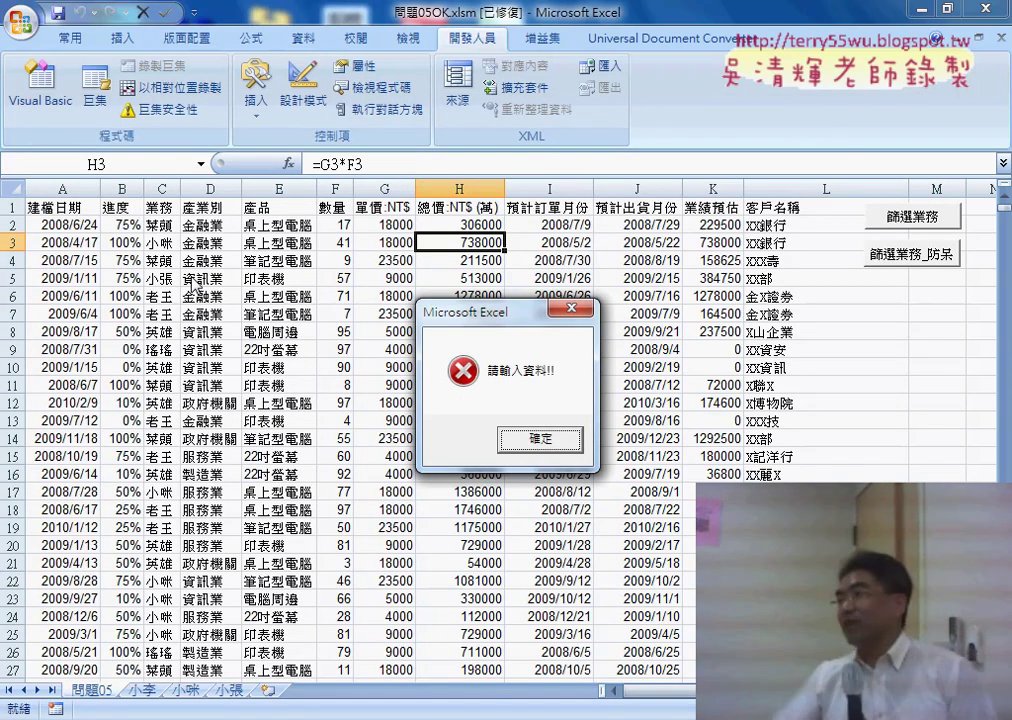
left_click(540, 438)
left_click_drag(533, 296, 437, 298)
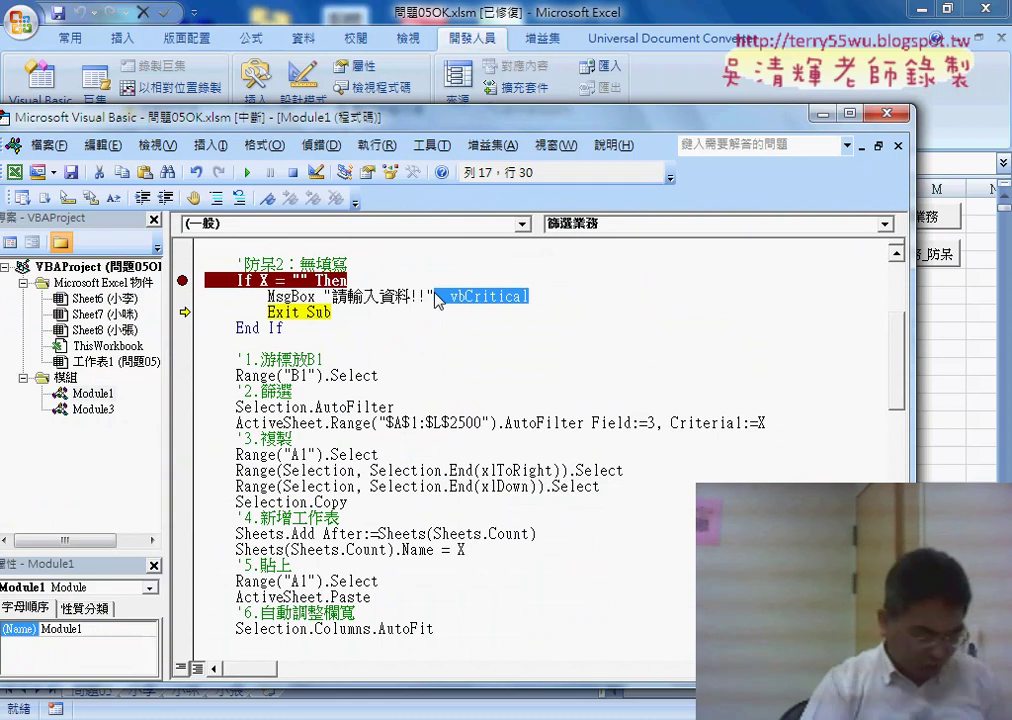
Replace vbCritical with vbInformation as the MsgBox style
type(",")
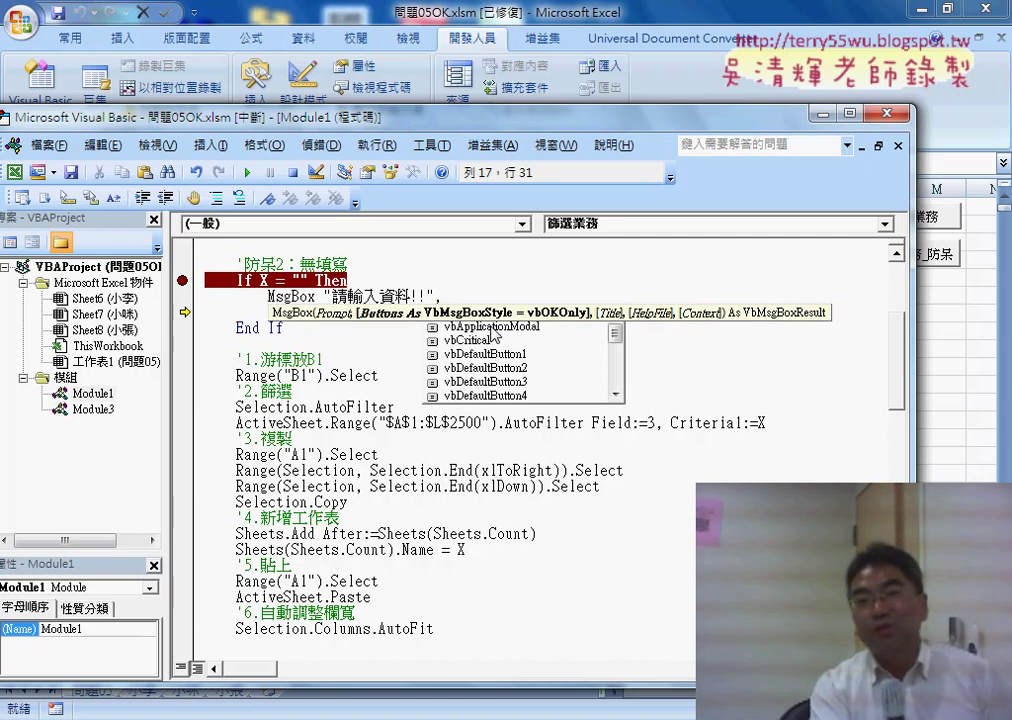
left_click(485, 341)
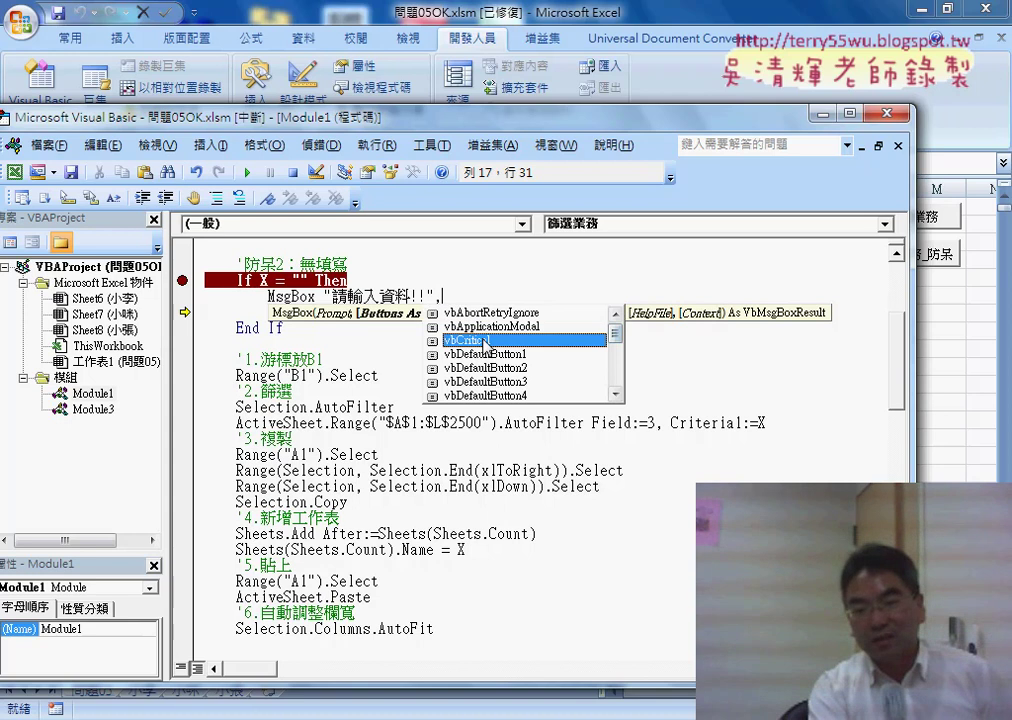
left_click_drag(614, 345, 621, 357)
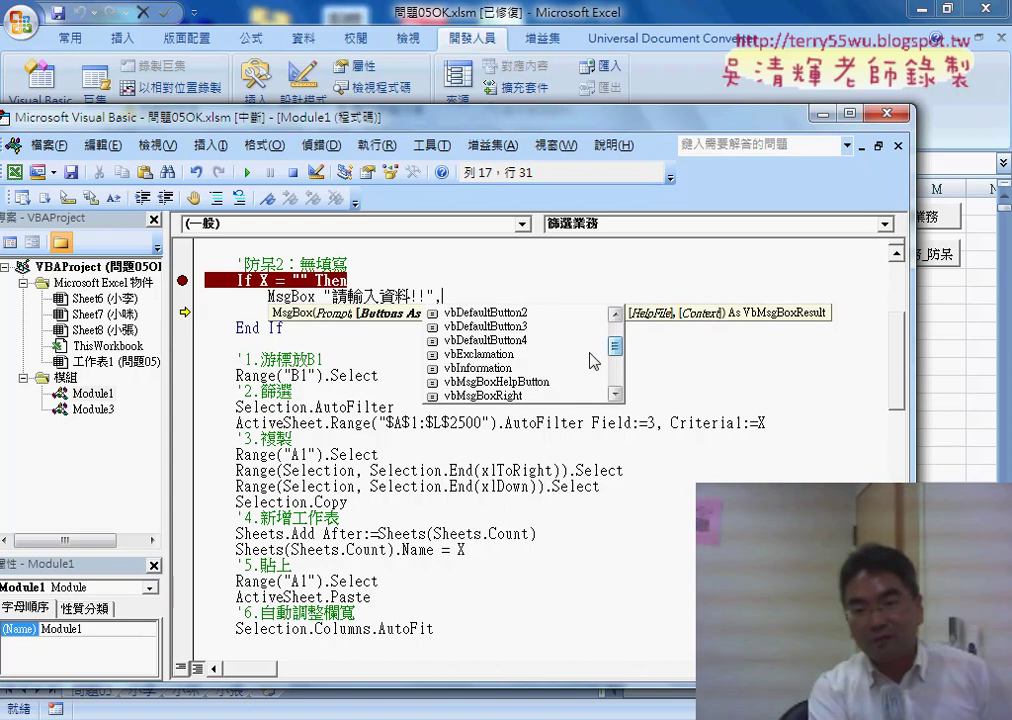
double_click(483, 368)
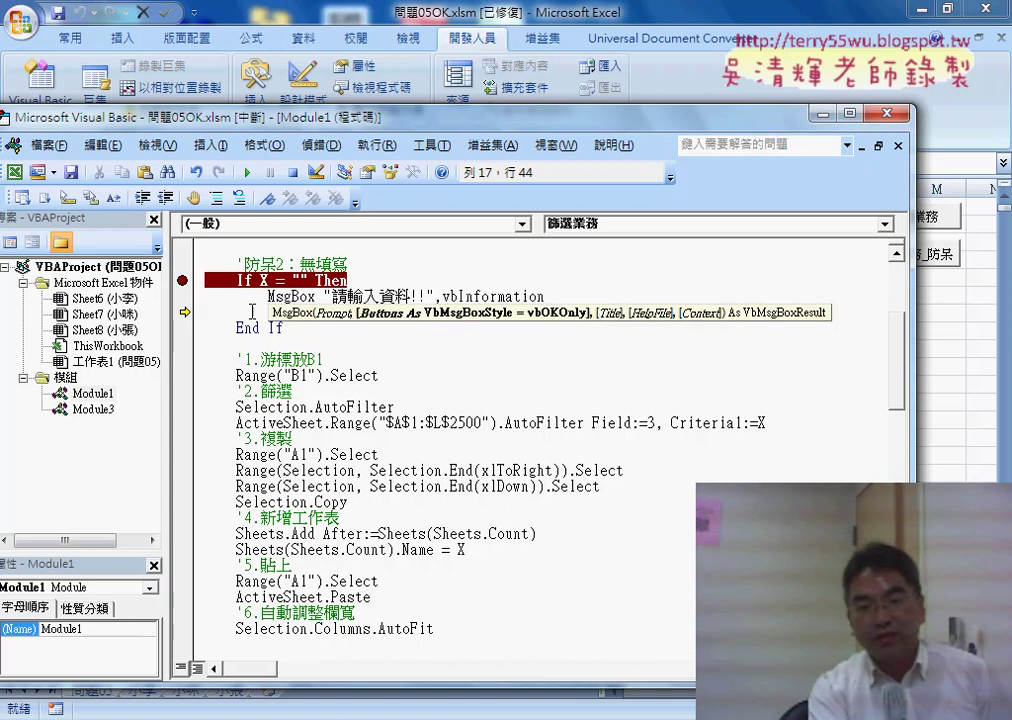
Step from the If X = "" Then line through the MsgBox to see the information icon
left_click_drag(187, 316, 186, 281)
key("F8")
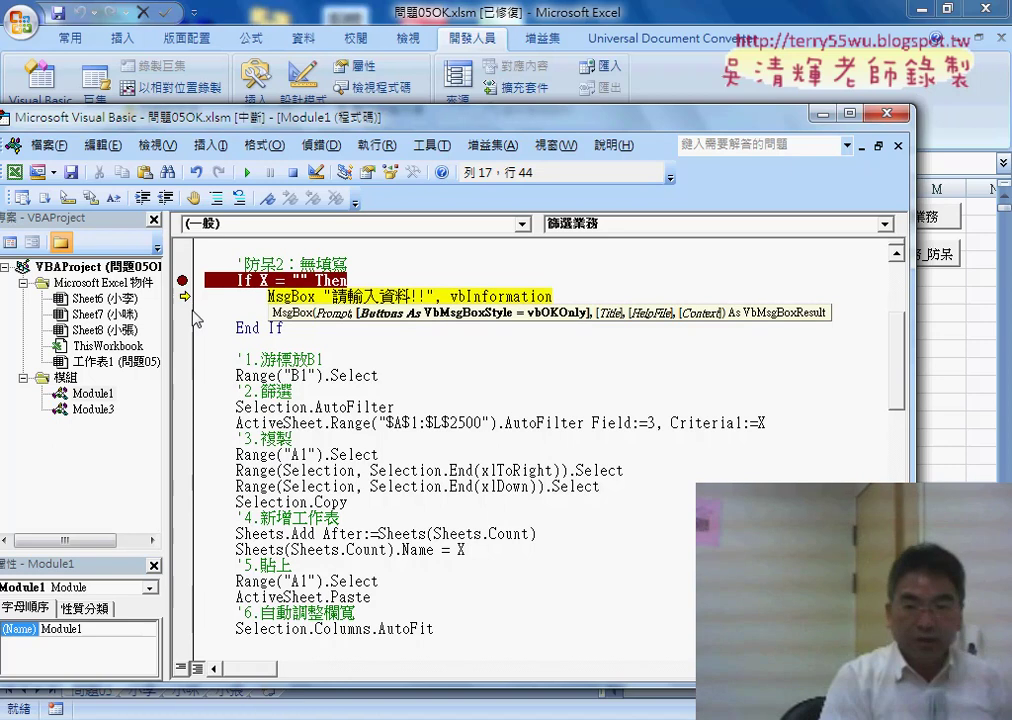
key("F8")
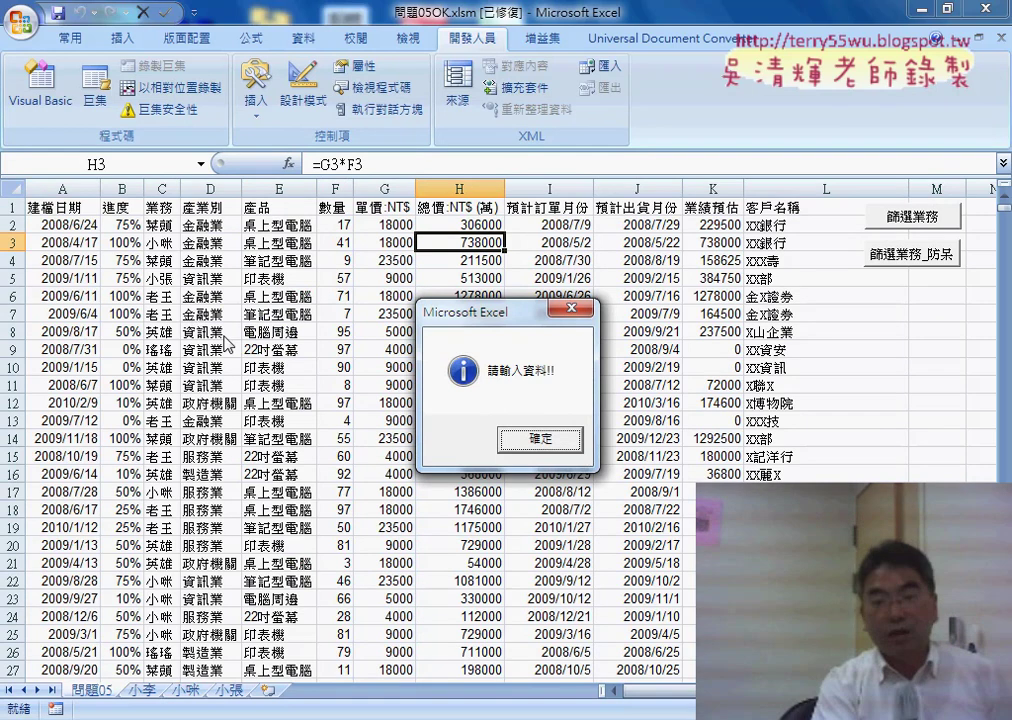
left_click(527, 447)
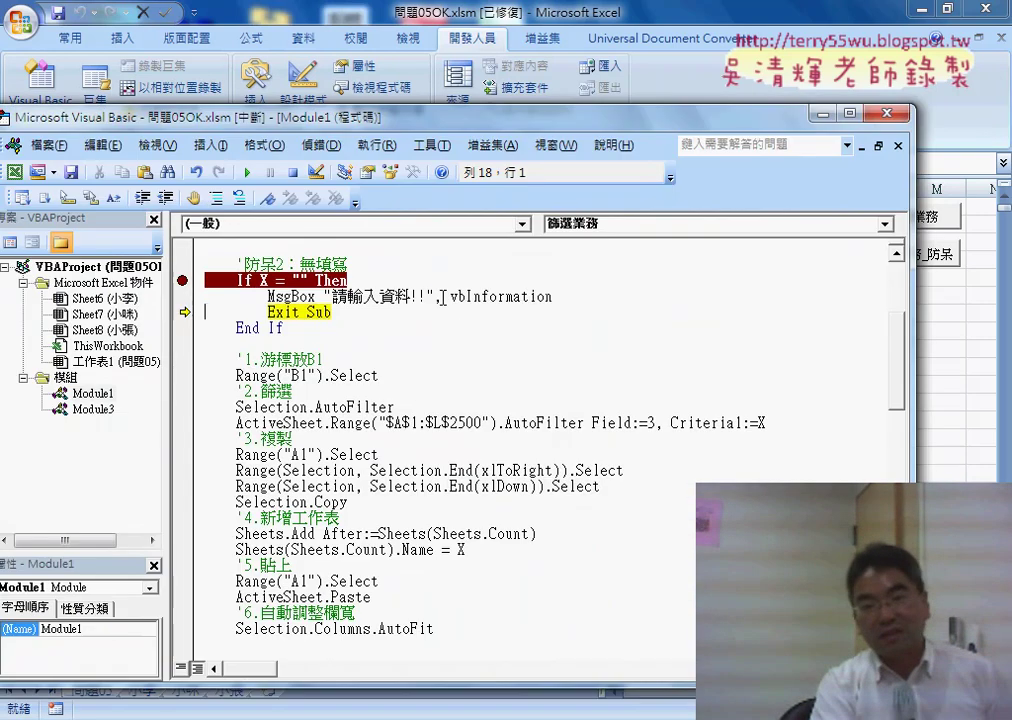
End the paused run and clear the breakpoint on If X = "" Then
left_click_drag(442, 297, 543, 307)
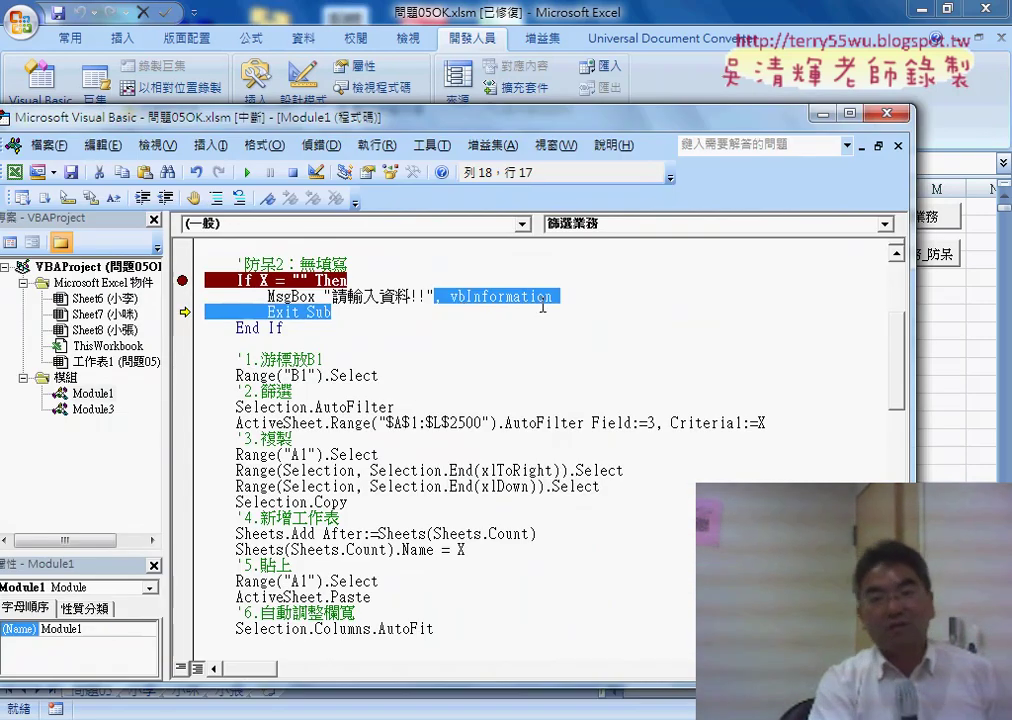
left_click(317, 358)
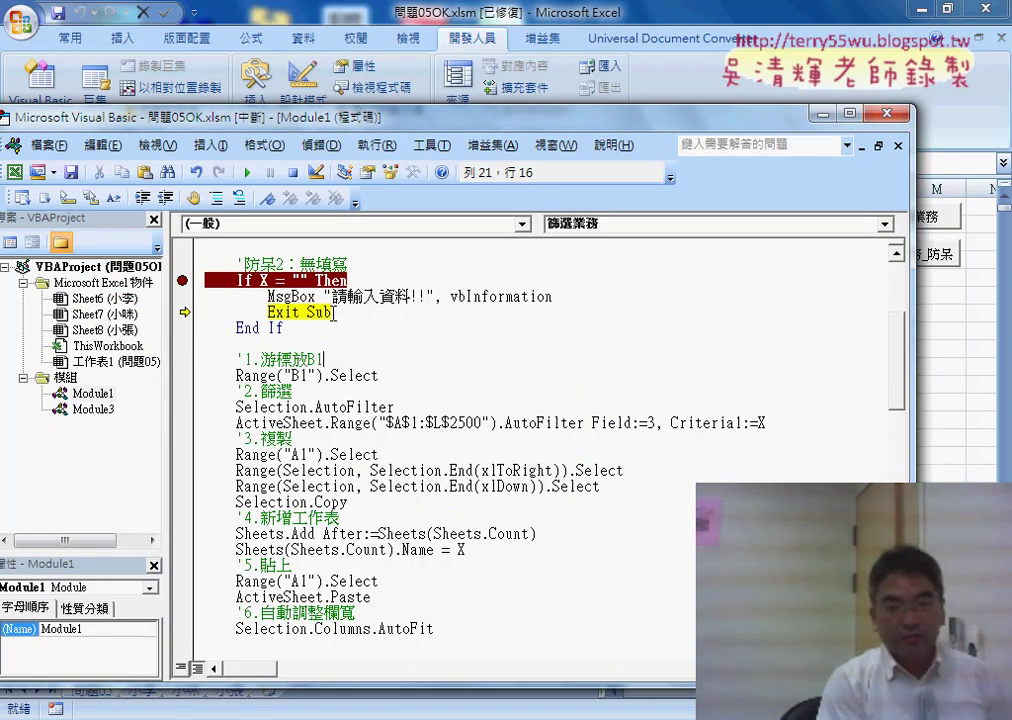
key("F5")
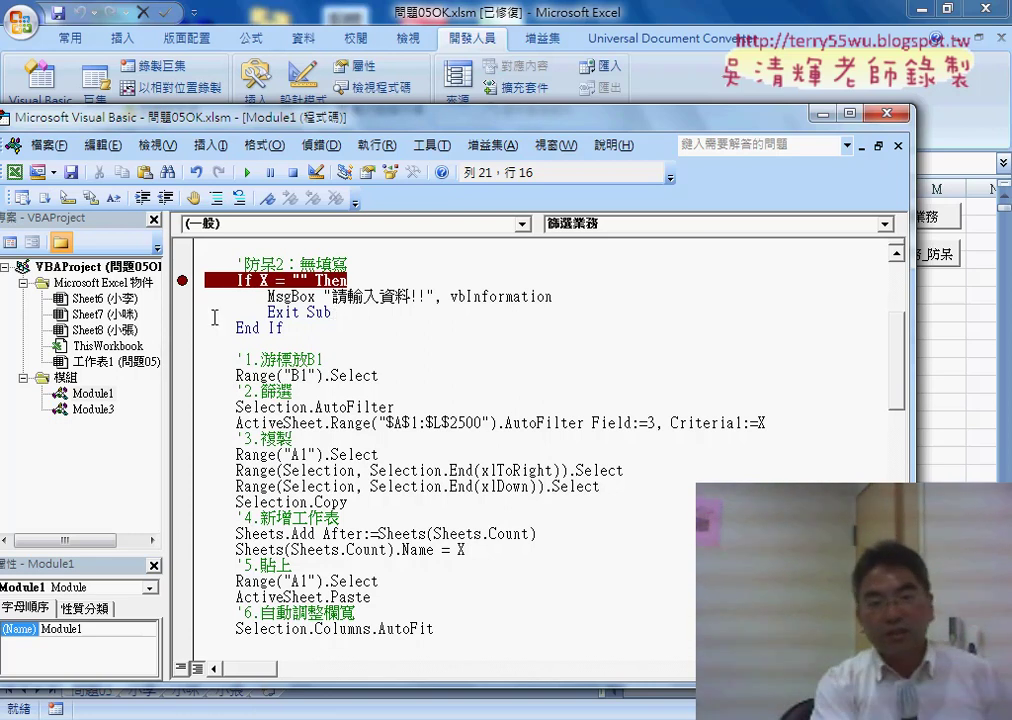
left_click(183, 284)
scroll(341, 358, "up", 1)
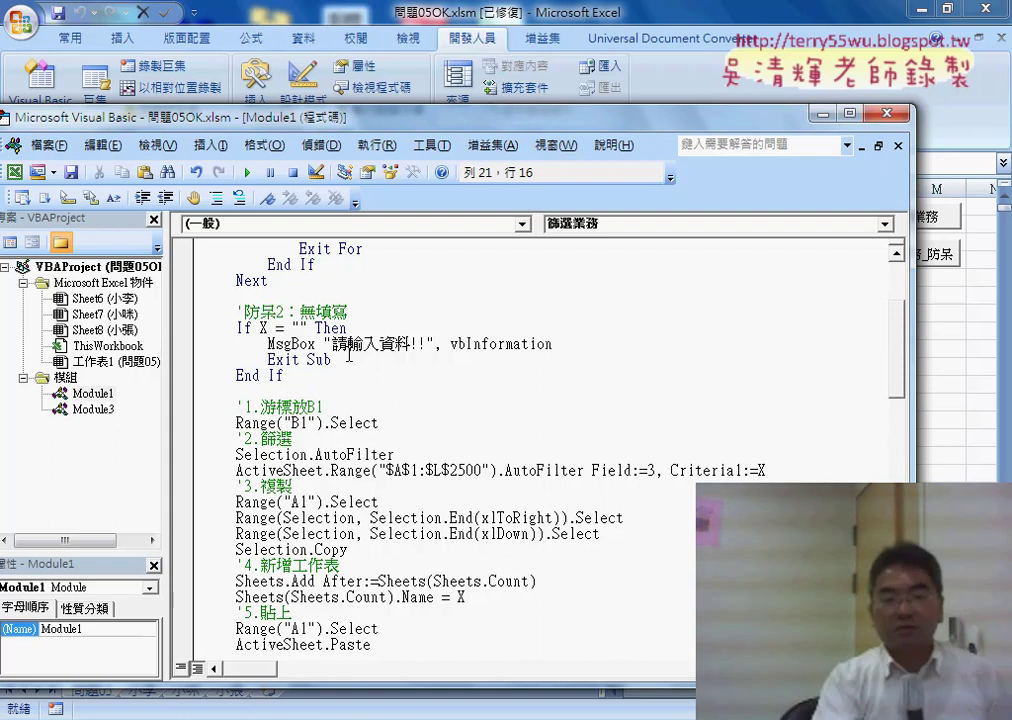
Confirm the 小李 sheet has only headers, then return to 問題05 and select C1
left_click(650, 93)
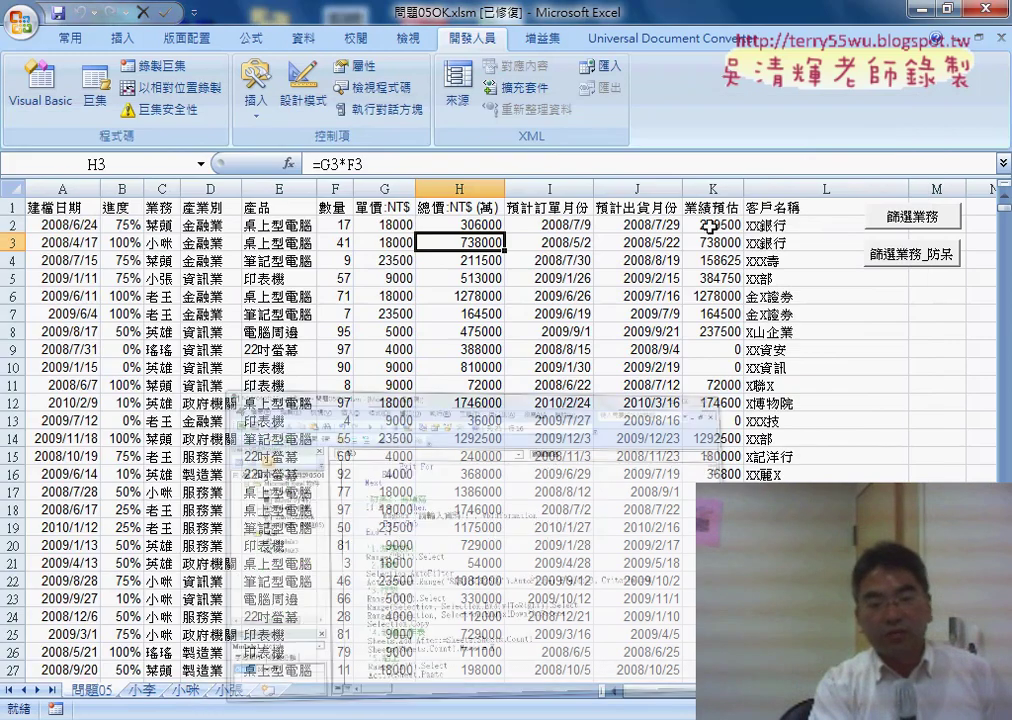
left_click(144, 691)
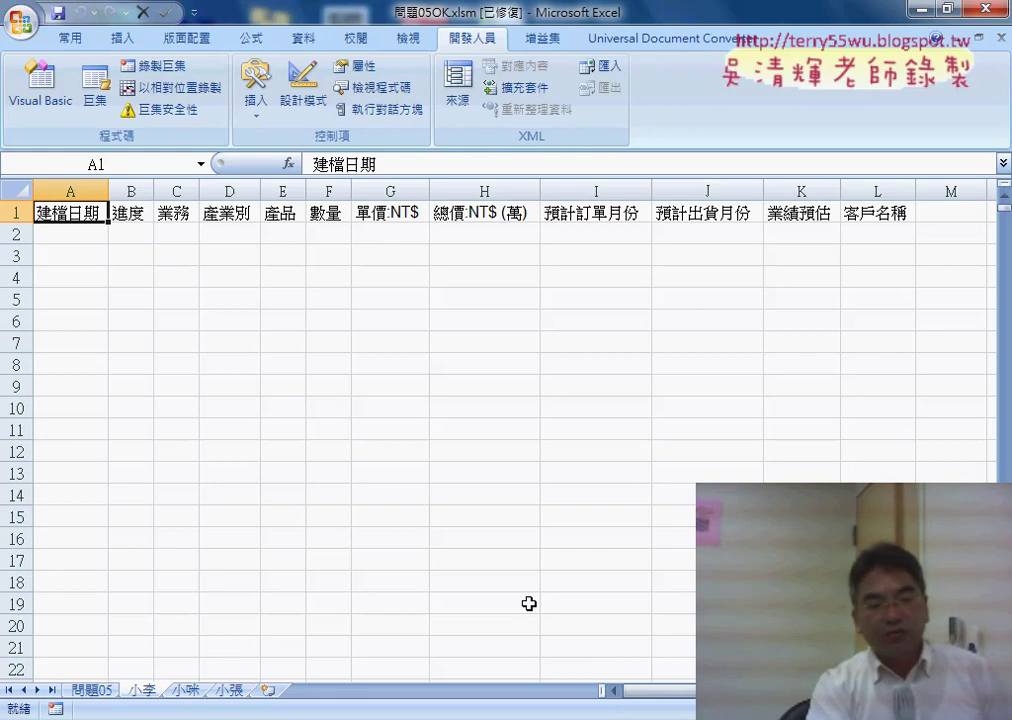
left_click(88, 692)
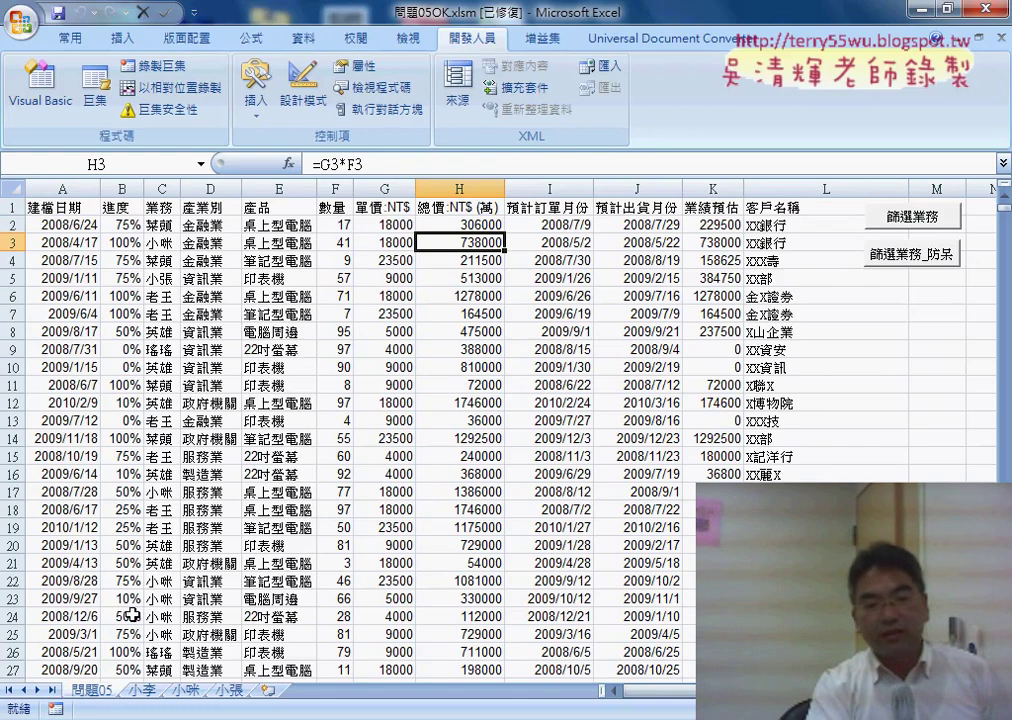
left_click(145, 692)
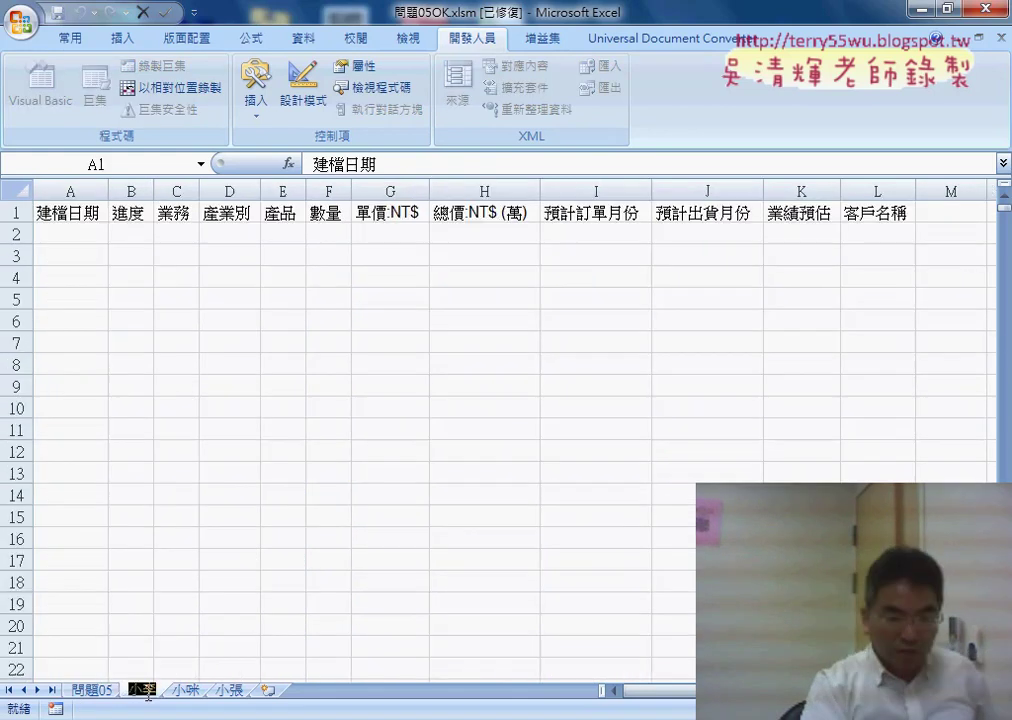
left_click(88, 692)
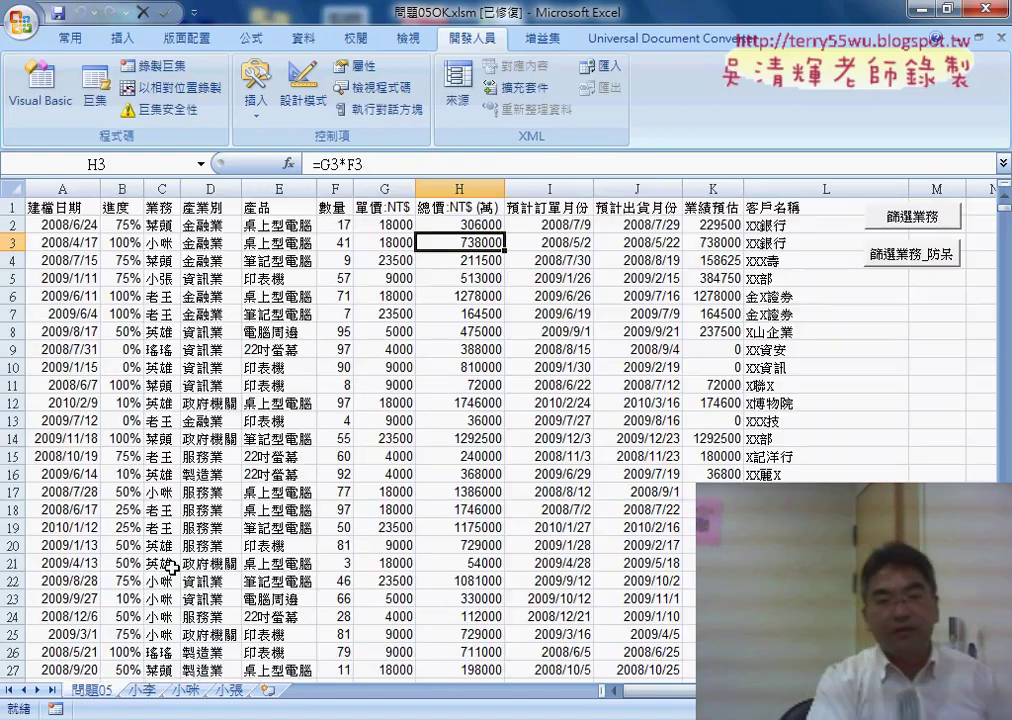
left_click(163, 209)
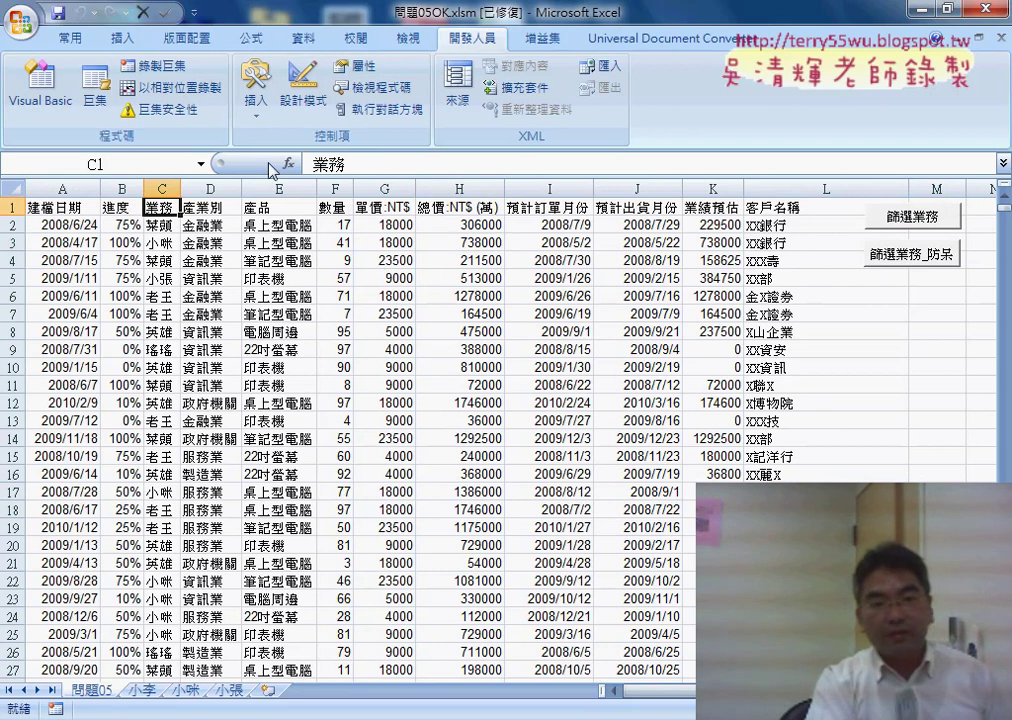
Turn on filtering and apply a custom 業務 'equals' filter for a salesperson with no matches, showing 0 of 2499 records
left_click(303, 38)
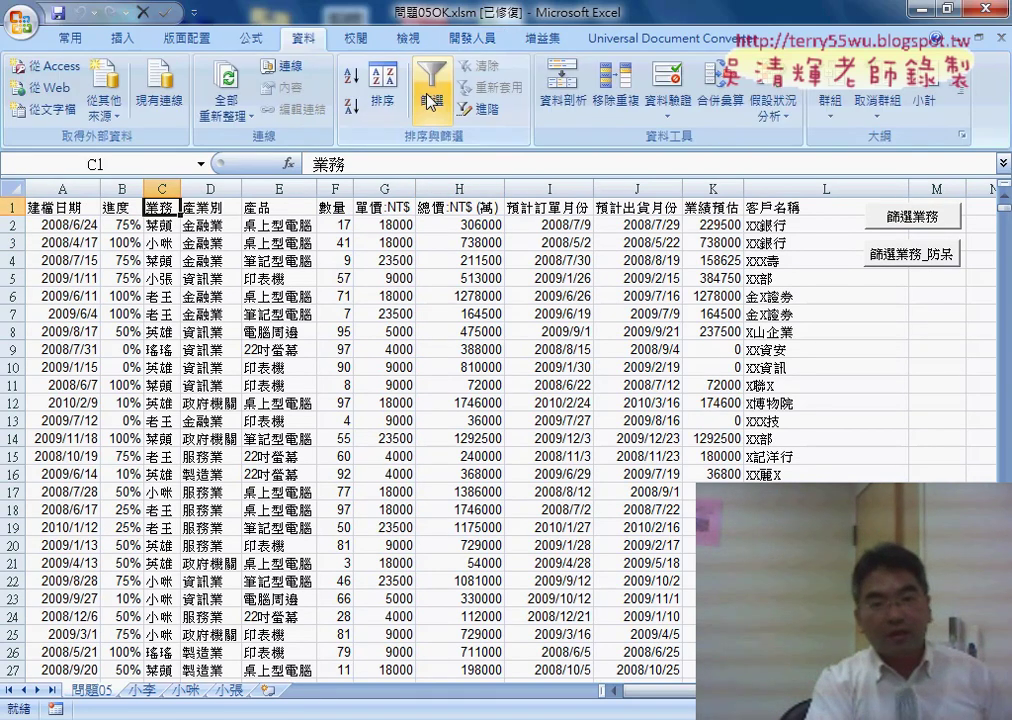
left_click(428, 102)
left_click(174, 209)
mouse_move(110, 348)
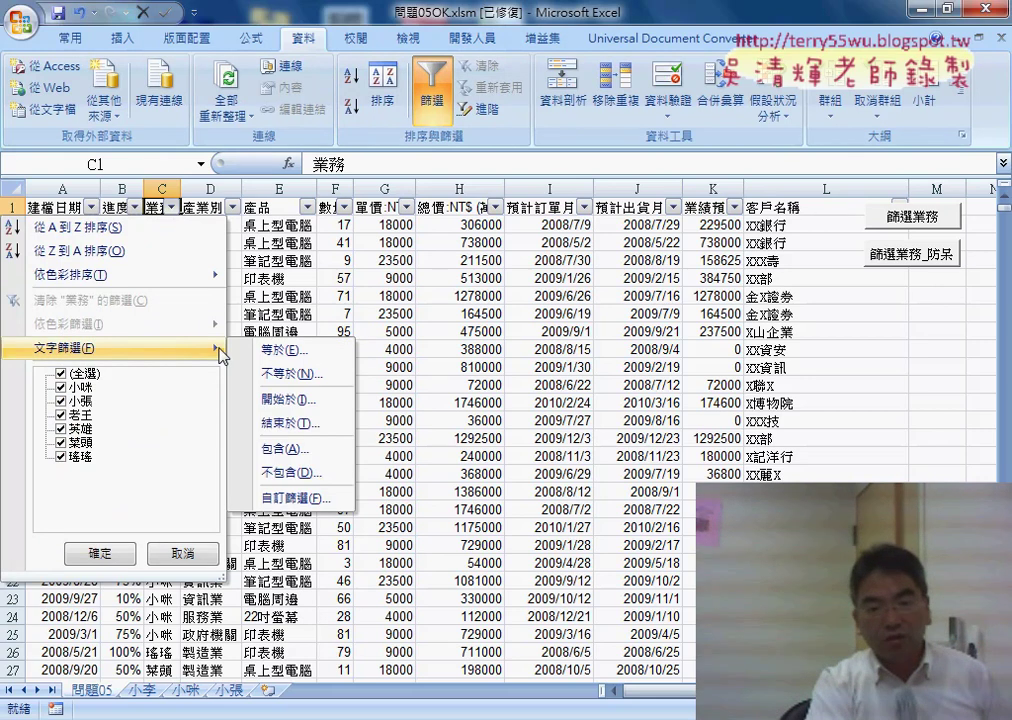
left_click(284, 350)
right_click(522, 368)
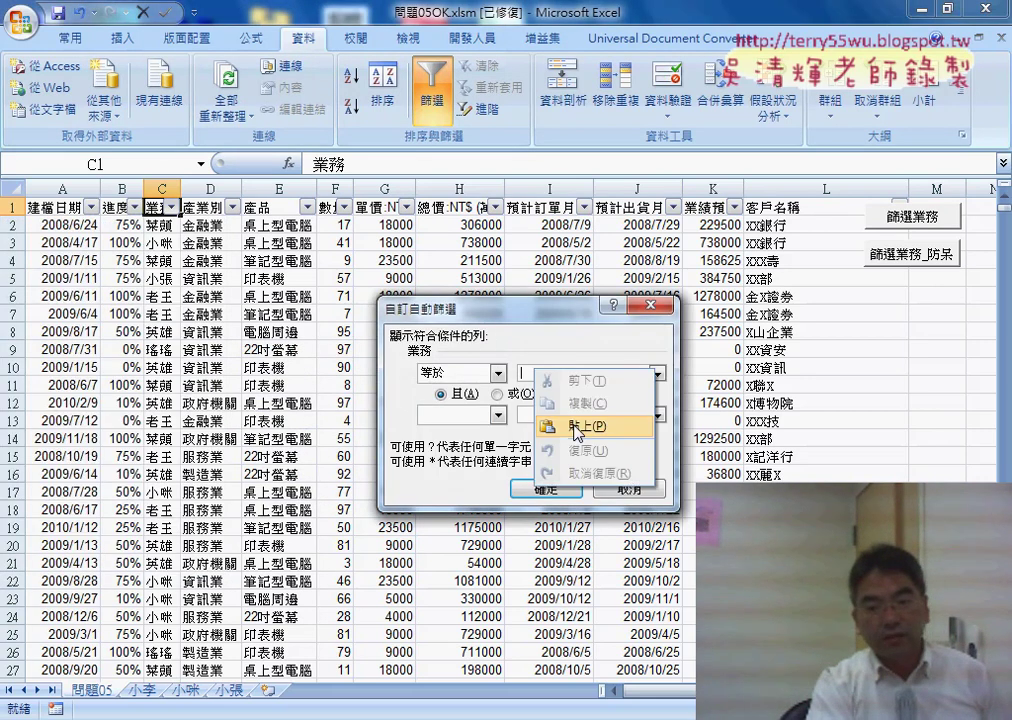
left_click(594, 422)
left_click(545, 490)
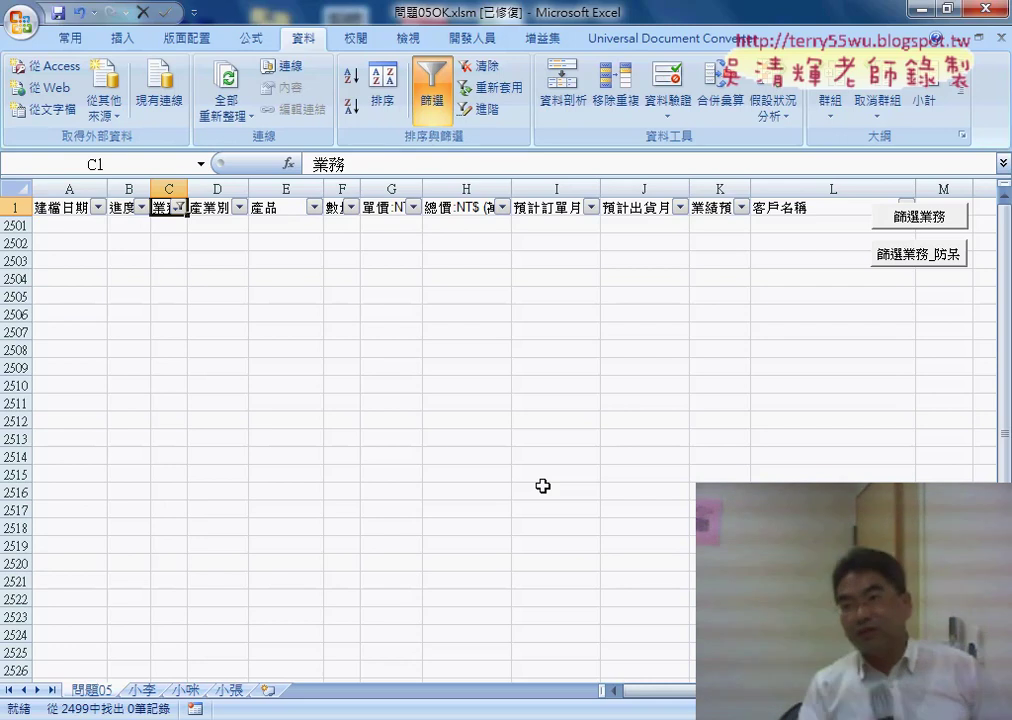
Confirm the empty result by jumping from A1 to row 1048576, then switch the filter off
left_click(68, 209)
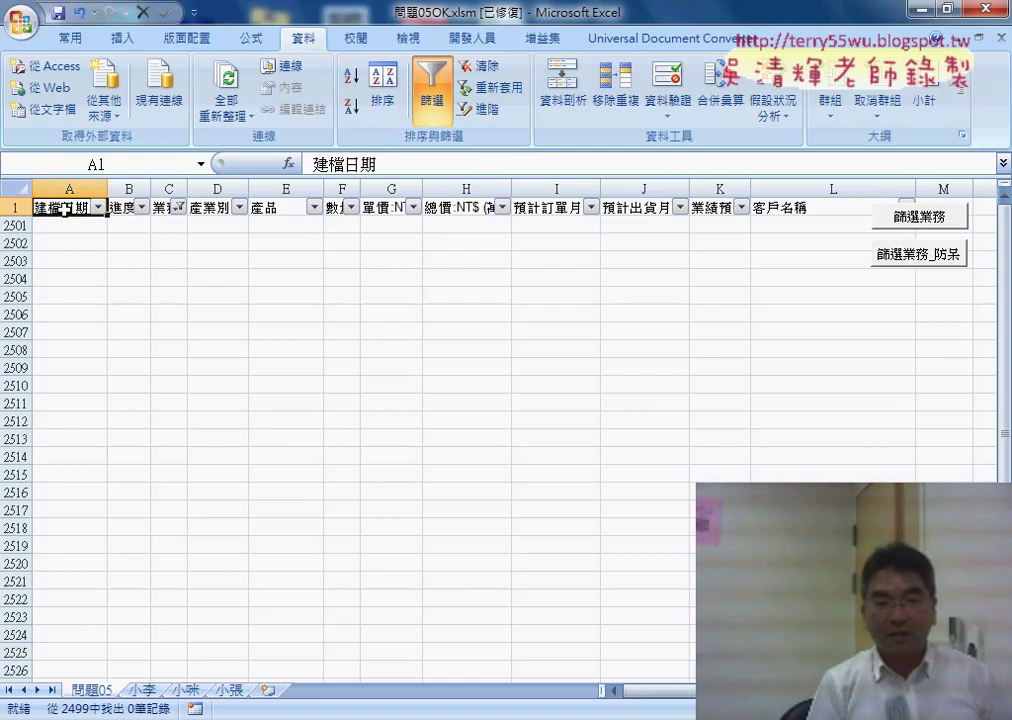
key("ctrl+Down")
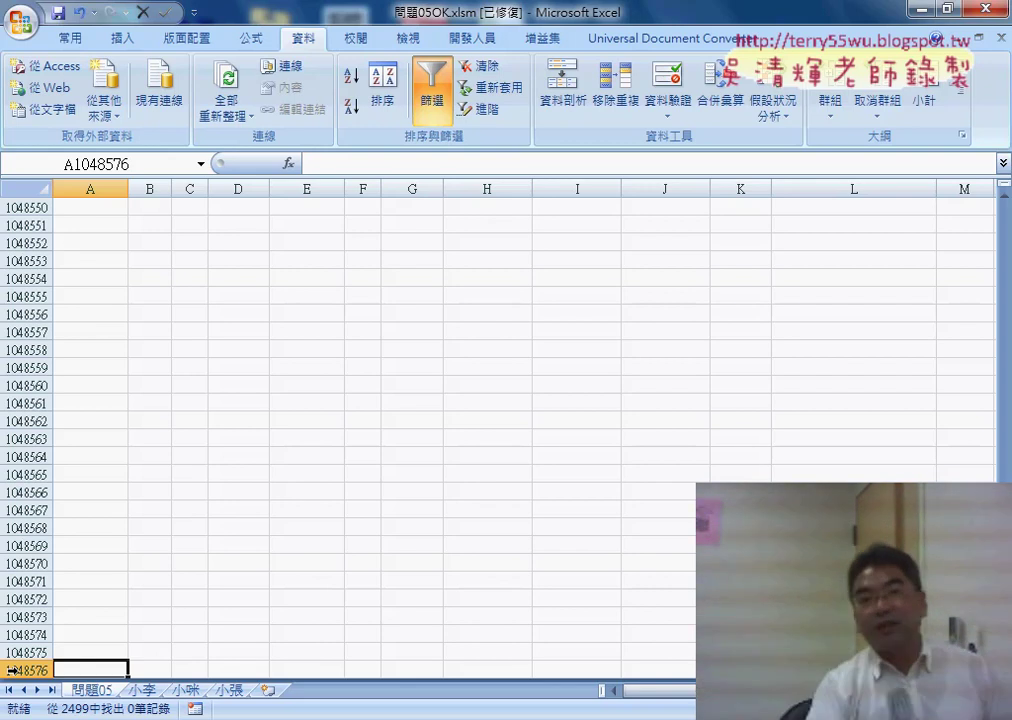
left_click(432, 105)
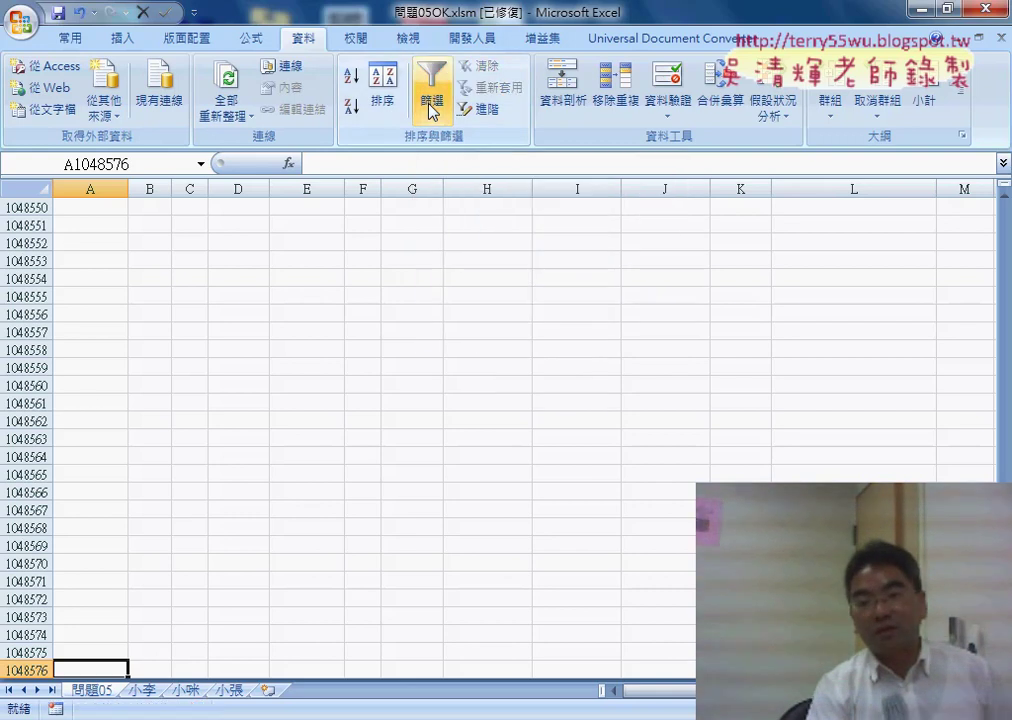
left_click_drag(1003, 650, 1001, 205)
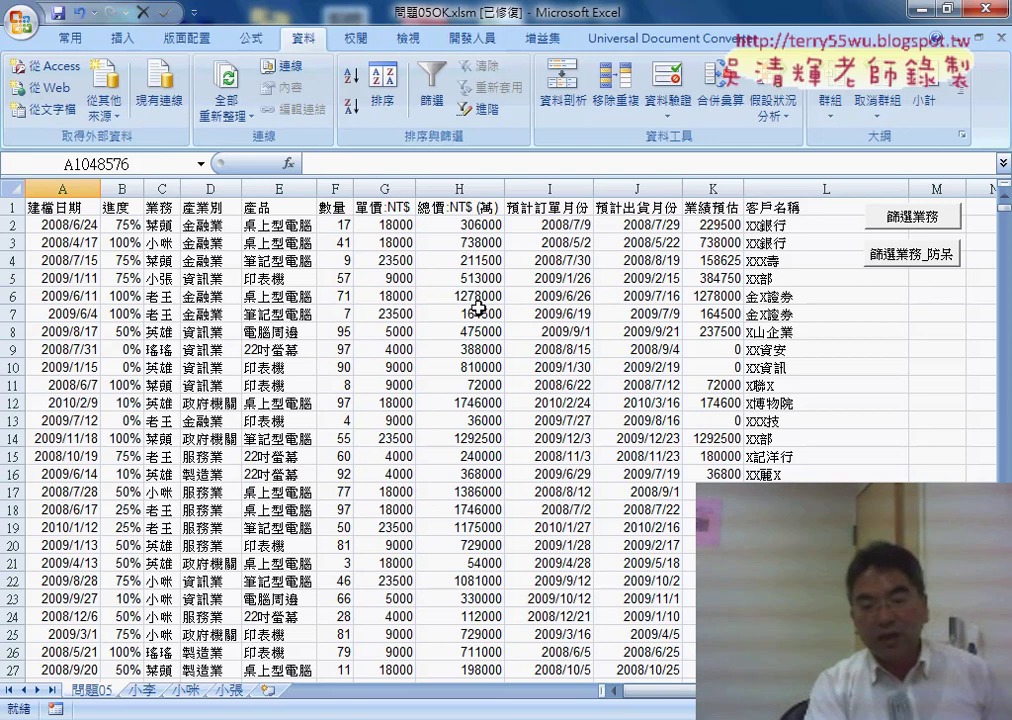
key("alt+Tab")
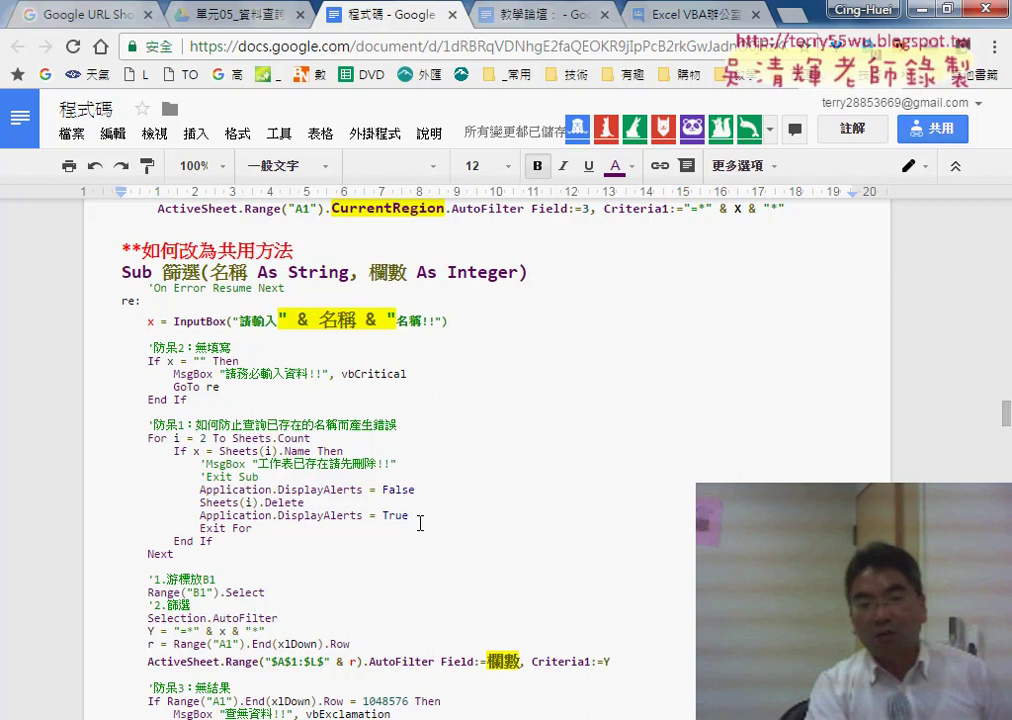
In the code notes, mark up the AutoFilter call and the 1048576 no-result check, then clear the marks
scroll(420, 523, "up", 3)
scroll(420, 523, "down", 3)
scroll(420, 523, "up", 4)
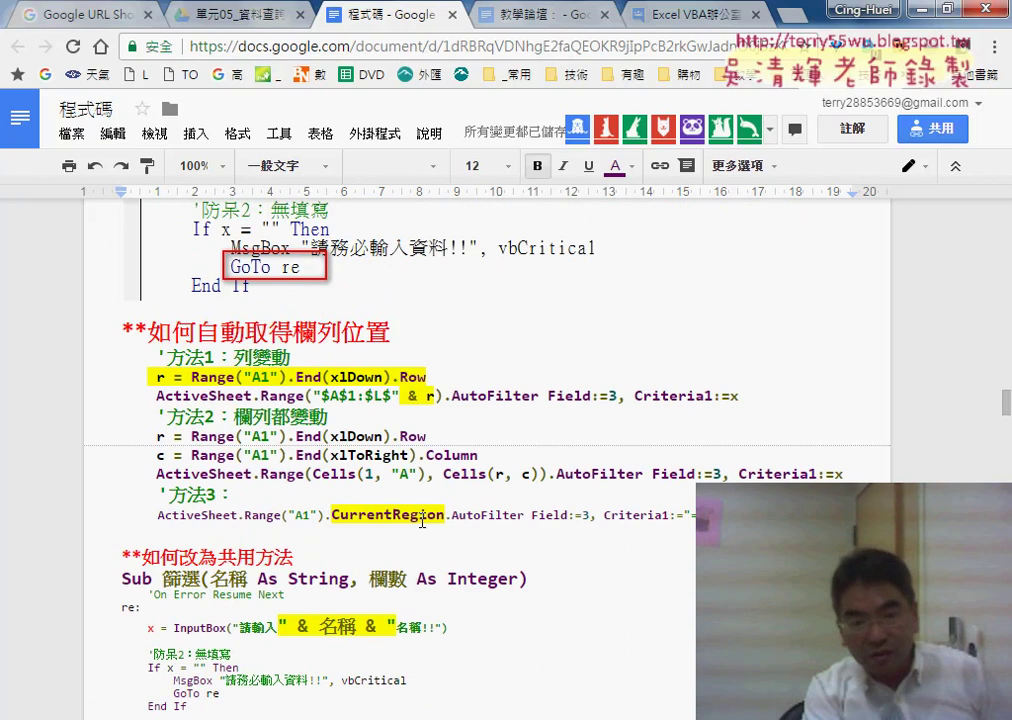
scroll(420, 521, "up", 3)
scroll(420, 519, "up", 4)
scroll(420, 519, "up", 1)
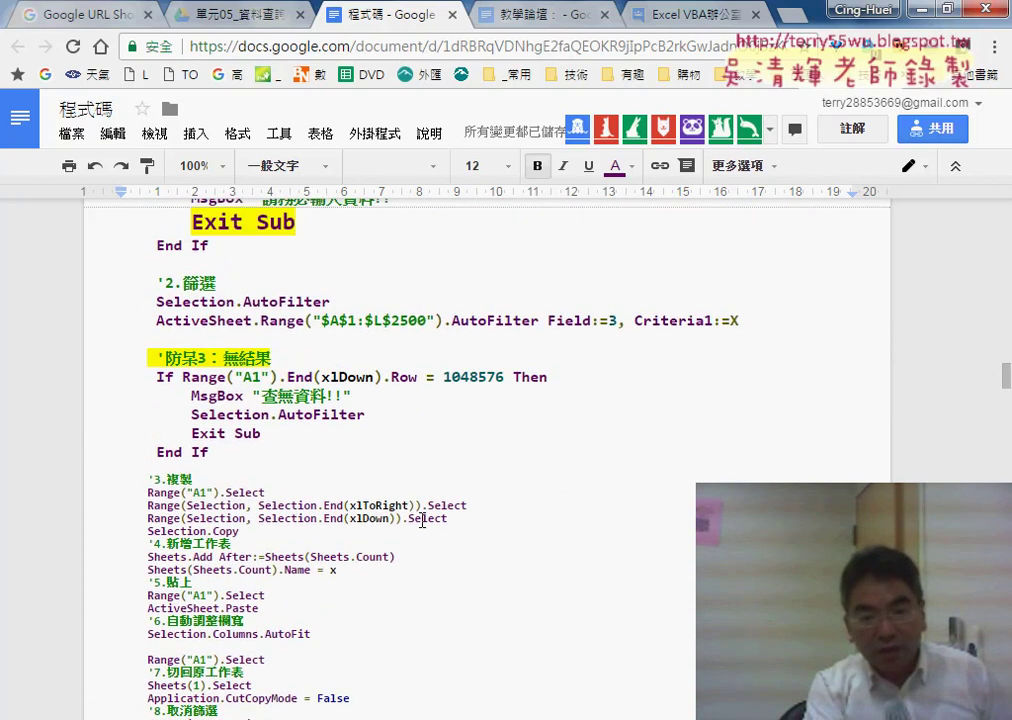
scroll(329, 524, "up", 2)
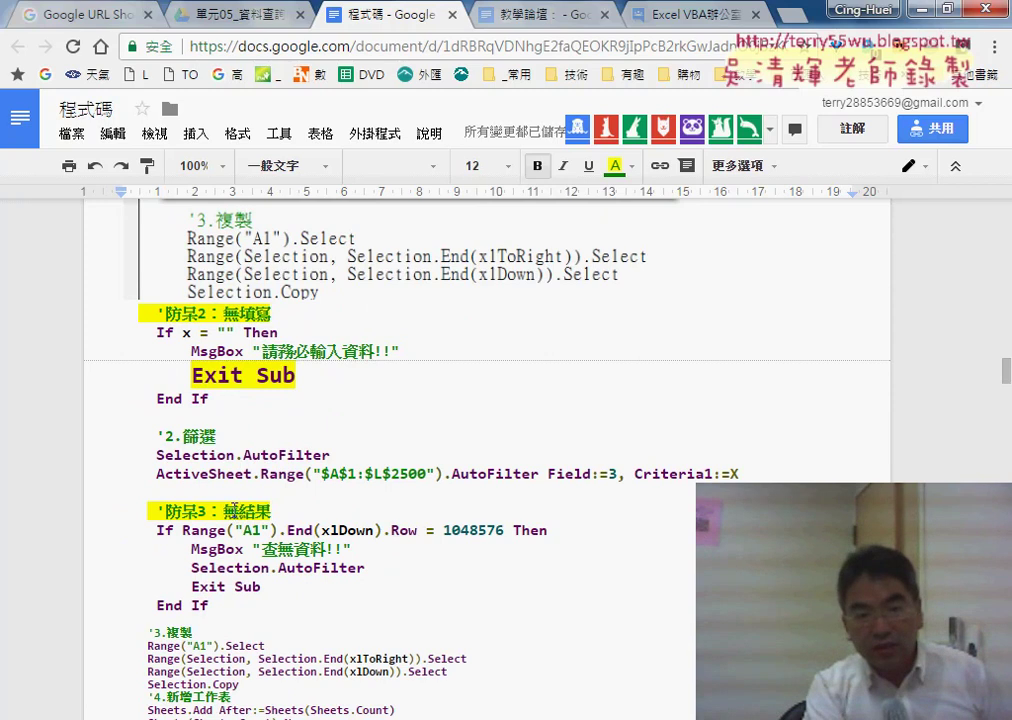
scroll(228, 508, "up", 1)
scroll(232, 490, "up", 2)
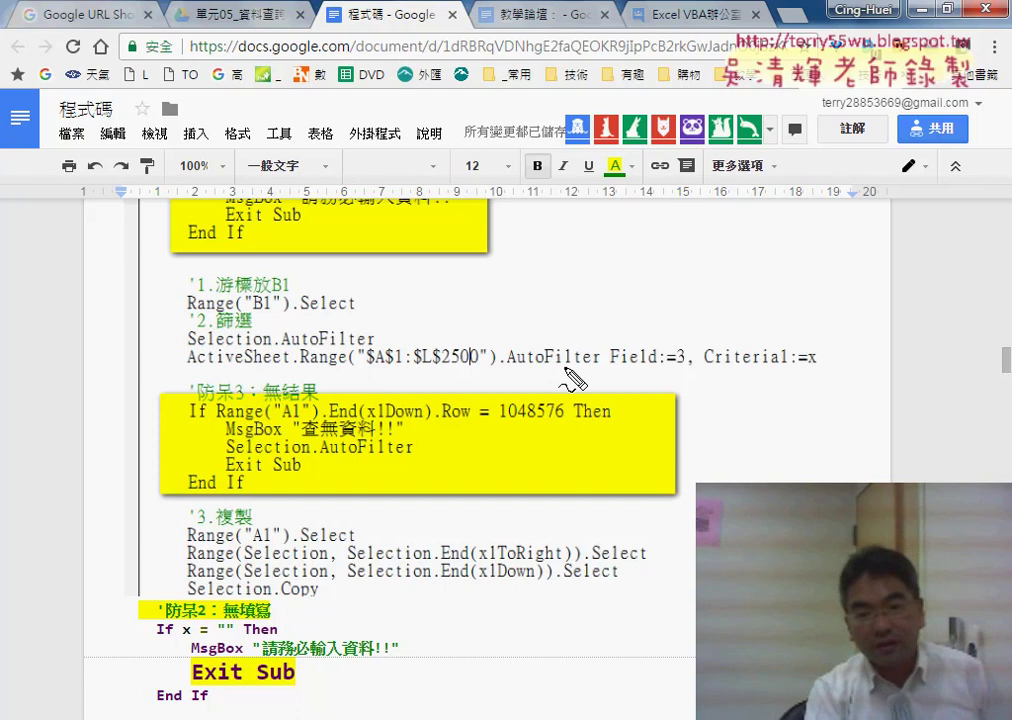
left_click_drag(520, 368, 591, 368)
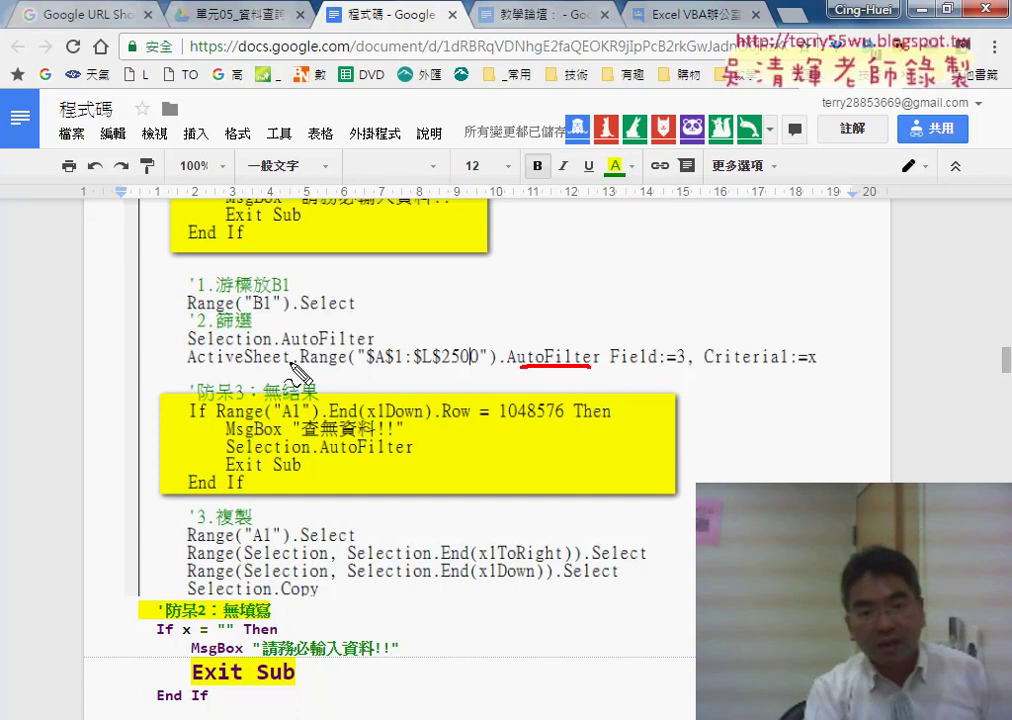
mouse_move(180, 352)
left_mouse_down()
mouse_move(110, 355)
mouse_move(115, 392)
mouse_move(170, 402)
left_mouse_up()
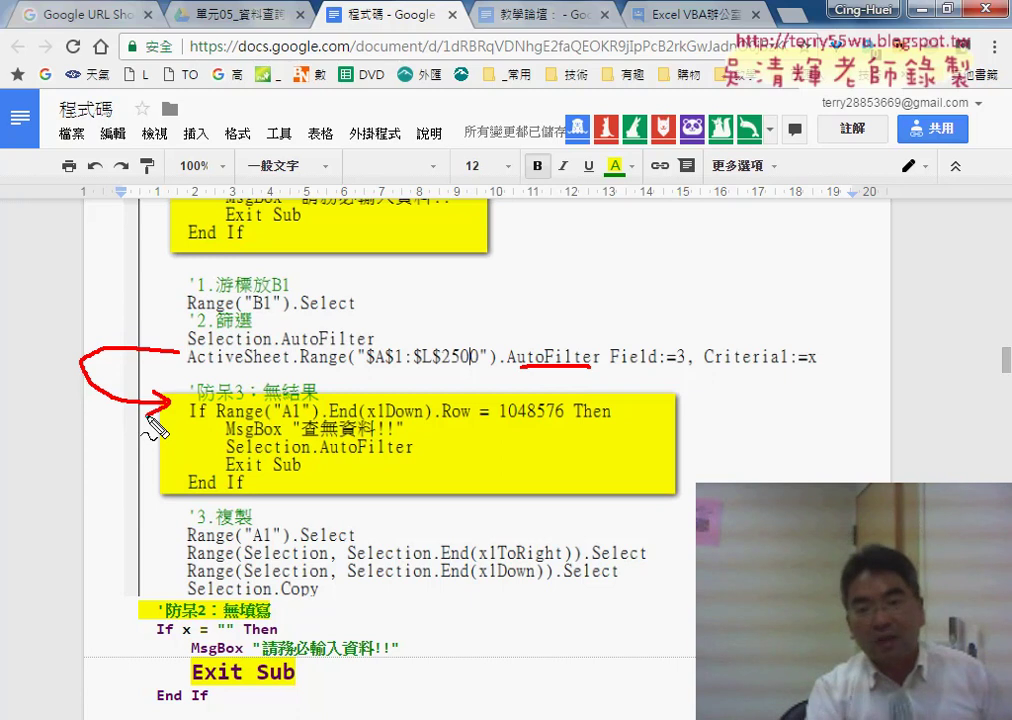
left_click_drag(506, 423, 566, 423)
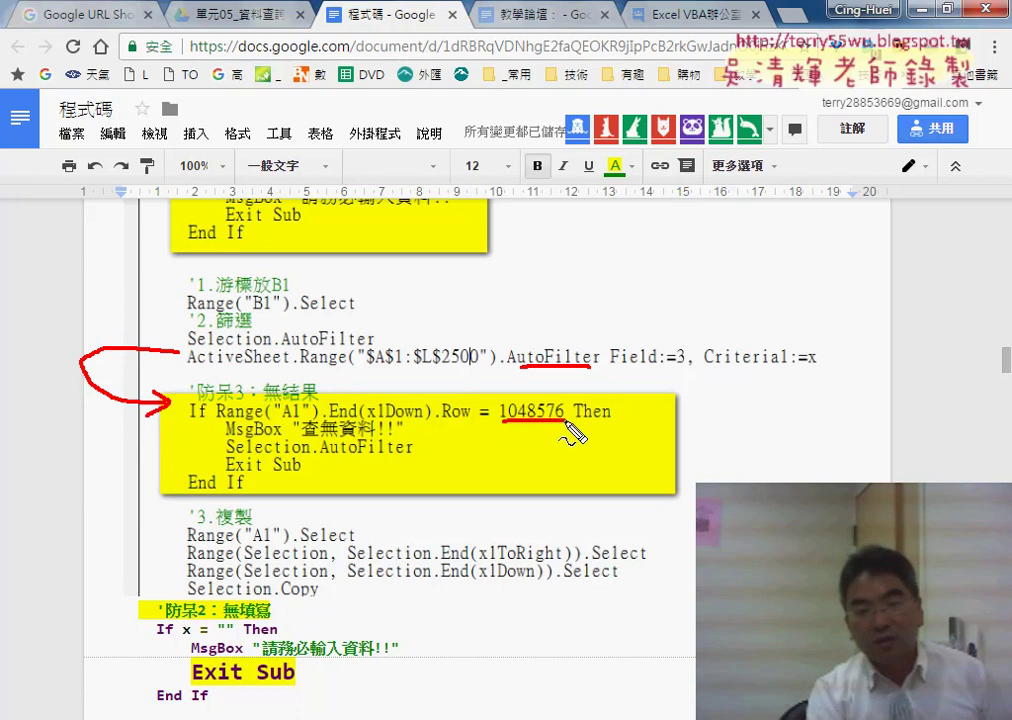
mouse_move(250, 517)
left_mouse_down()
mouse_move(160, 430)
mouse_move(230, 390)
mouse_move(628, 418)
mouse_move(483, 506)
mouse_move(245, 515)
left_mouse_up()
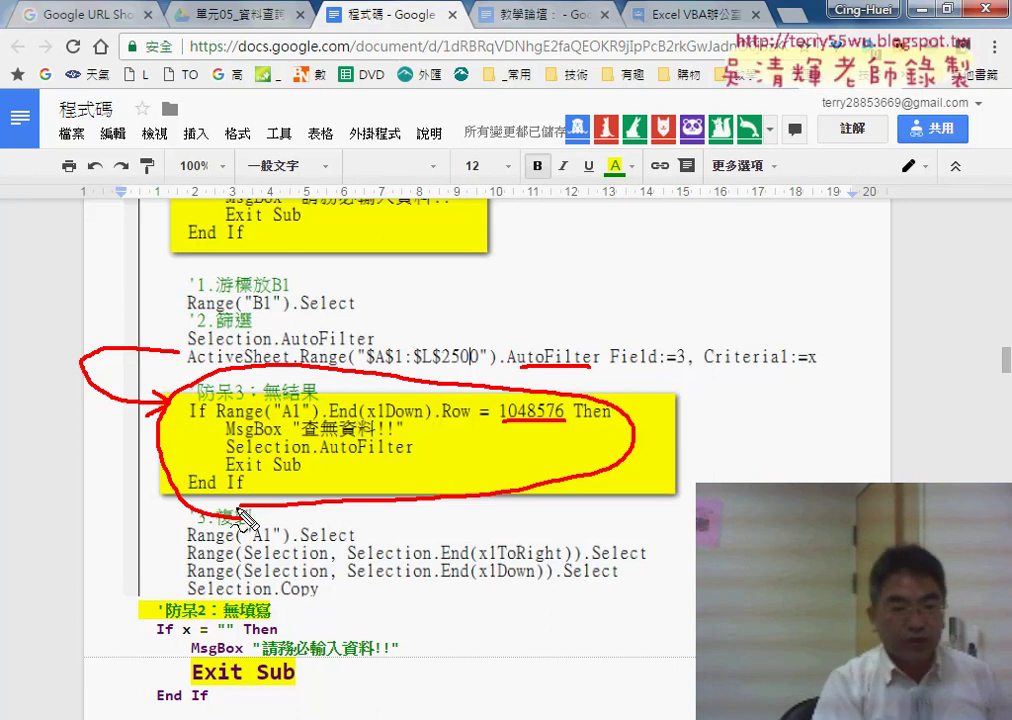
key("Escape")
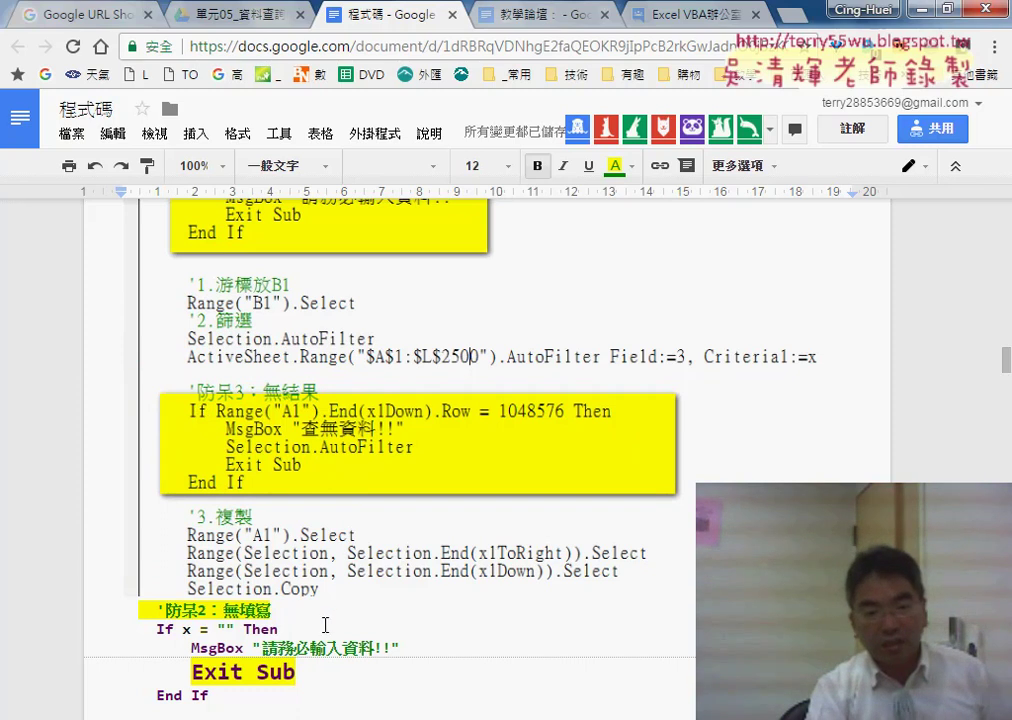
Select the '防呆3：無結果 If…End If block in the notes
scroll(325, 625, "down", 3)
scroll(336, 610, "down", 1)
mouse_move(228, 504)
left_mouse_down()
mouse_move(142, 467)
mouse_move(150, 413)
left_mouse_up()
key("ctrl+c")
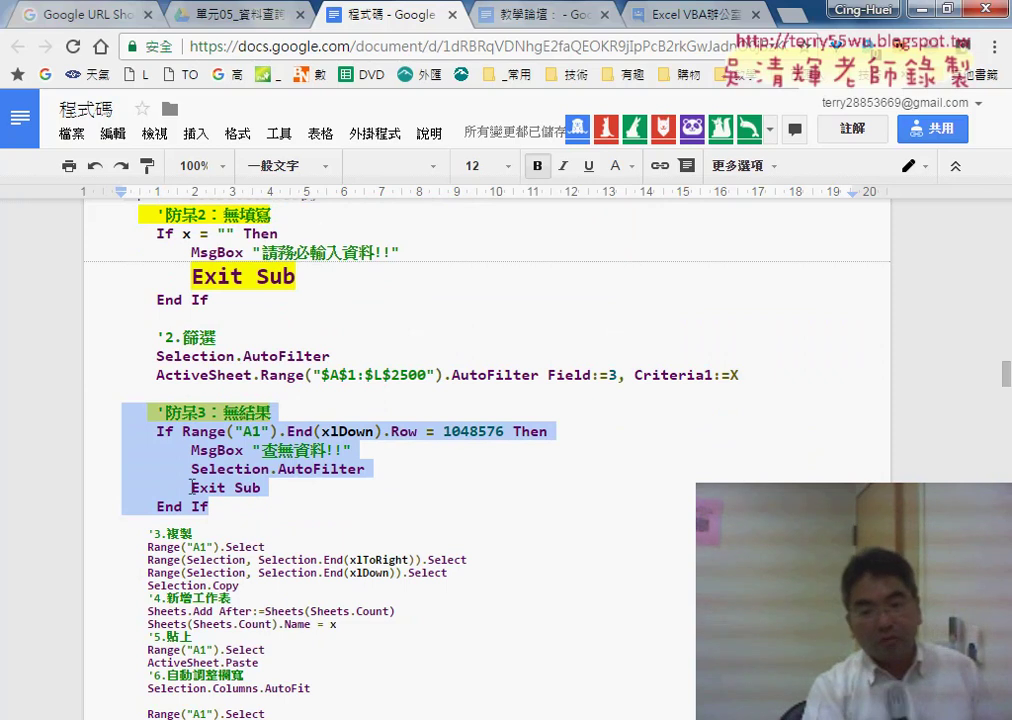
Paste the '防呆3：無結果 block on a new line after 篩選業務's ActiveSheet.Range AutoFilter line
left_click(525, 590)
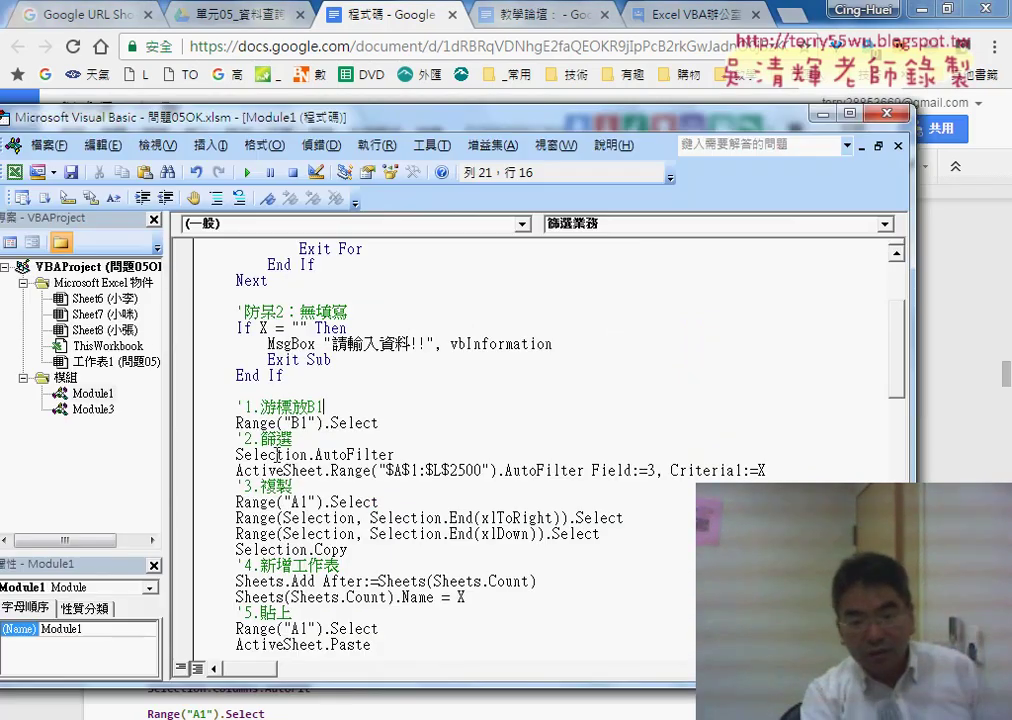
scroll(277, 455, "down", 1)
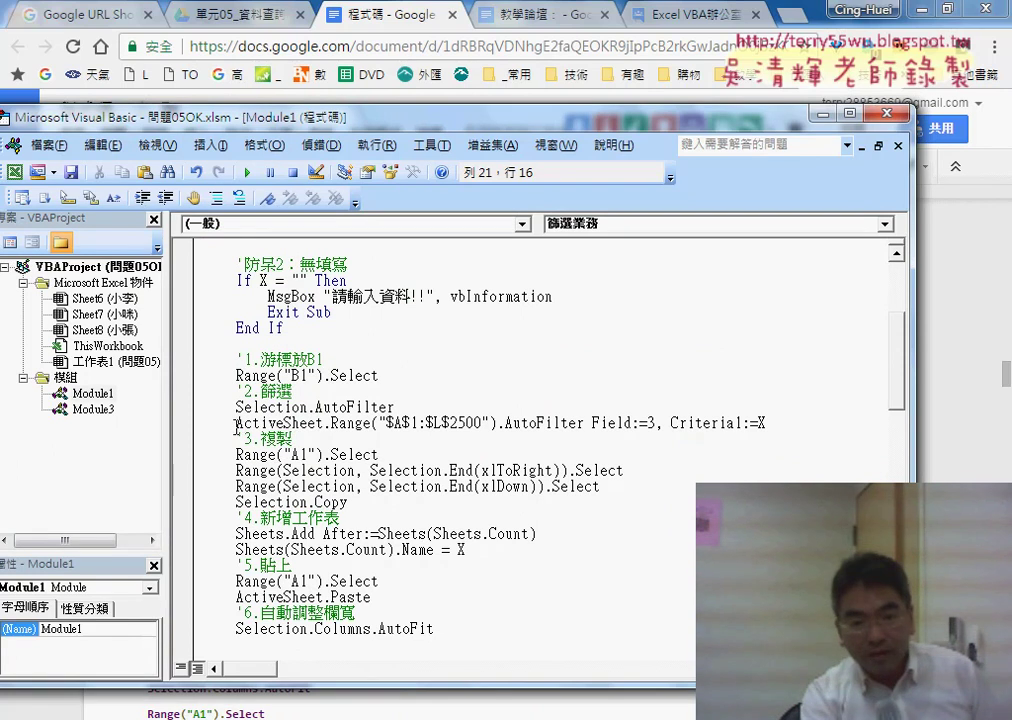
left_click_drag(236, 423, 298, 423)
left_click(285, 425)
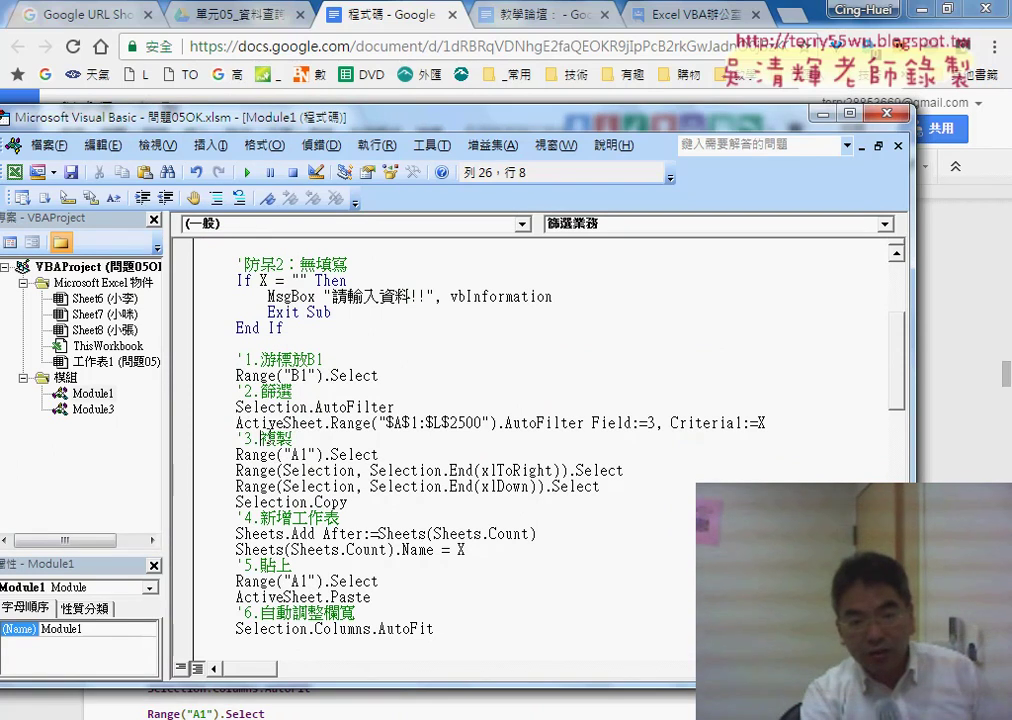
left_click(789, 424)
key("Return")
key("Return")
key("Tab")
key("Up")
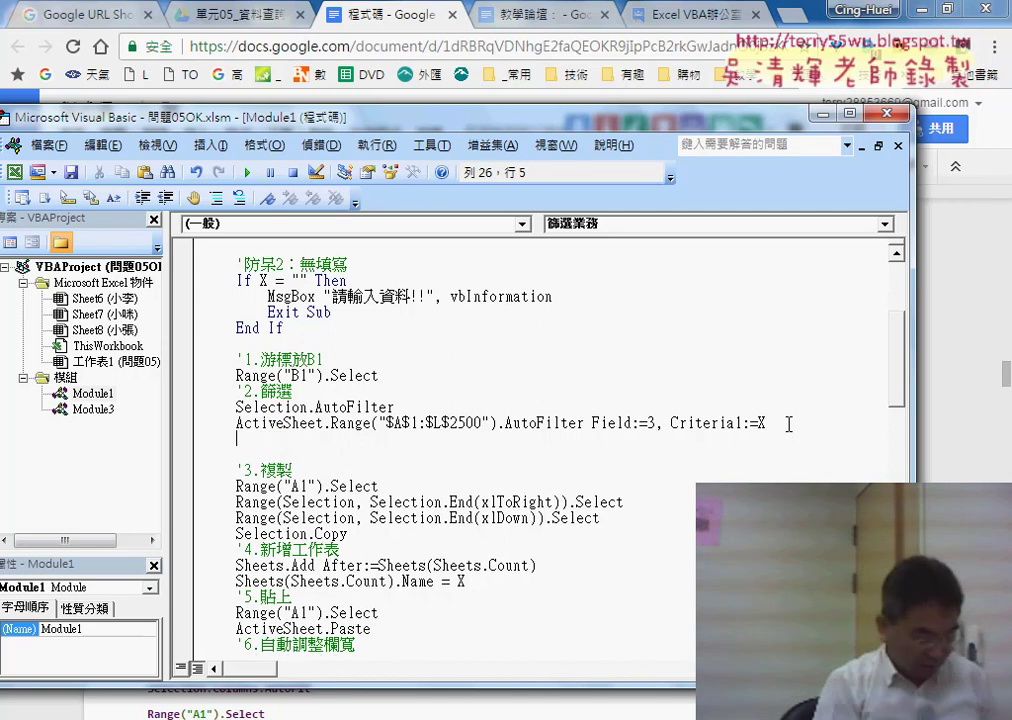
key("Return")
key("ctrl+v")
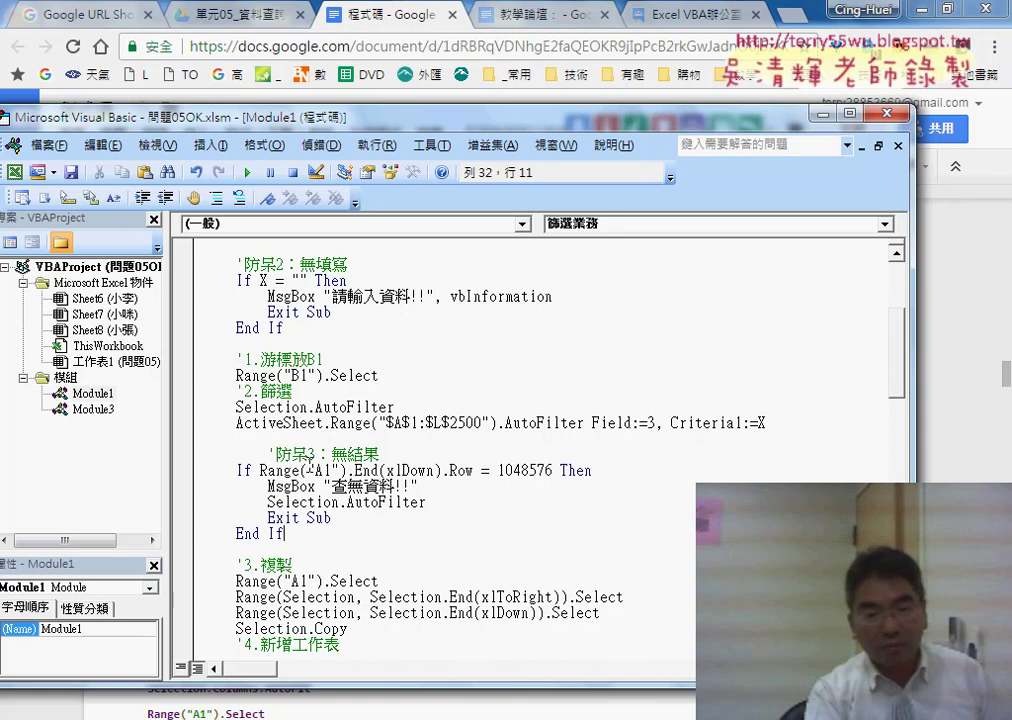
left_click(268, 454)
key("BackSpace")
key("BackSpace")
key("BackSpace")
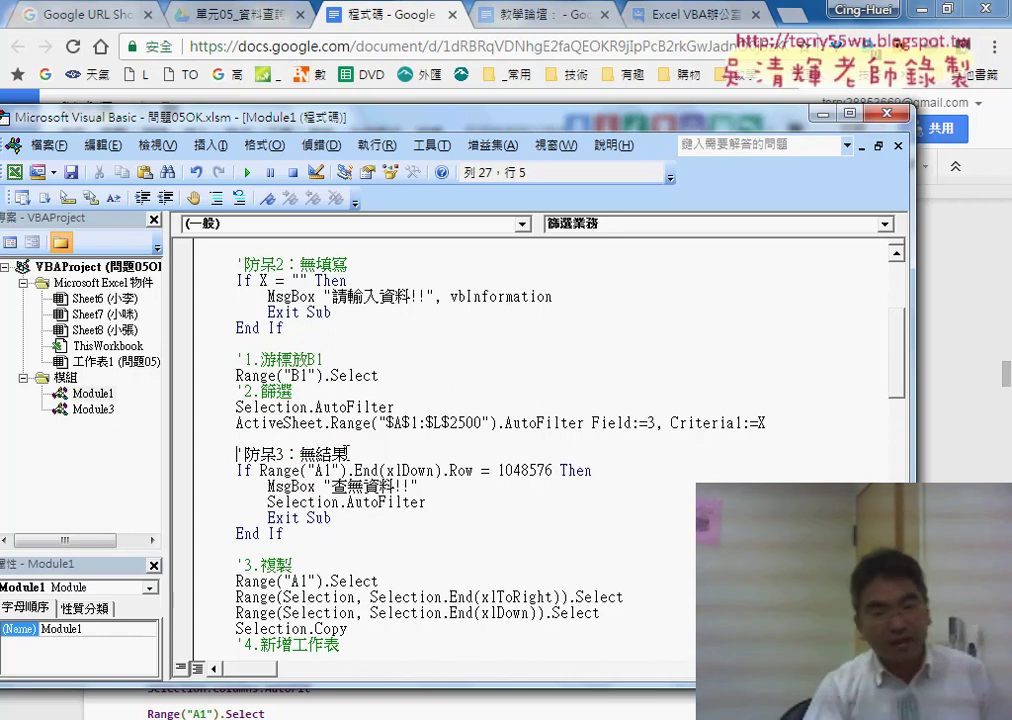
left_click(425, 549)
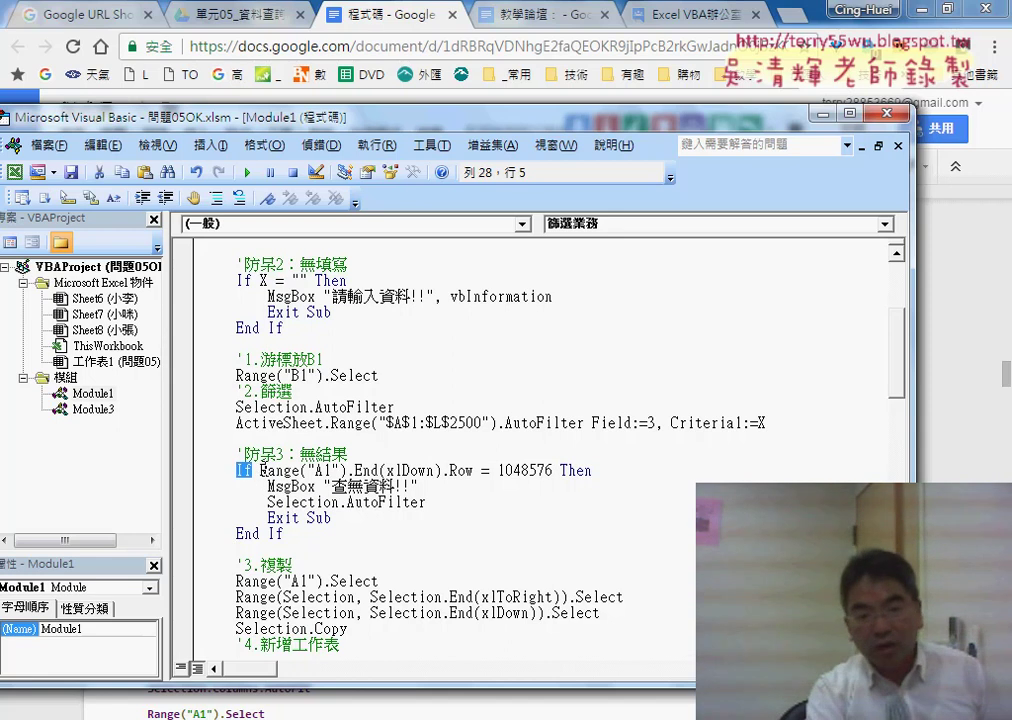
left_click_drag(260, 469, 523, 470)
left_click(311, 469)
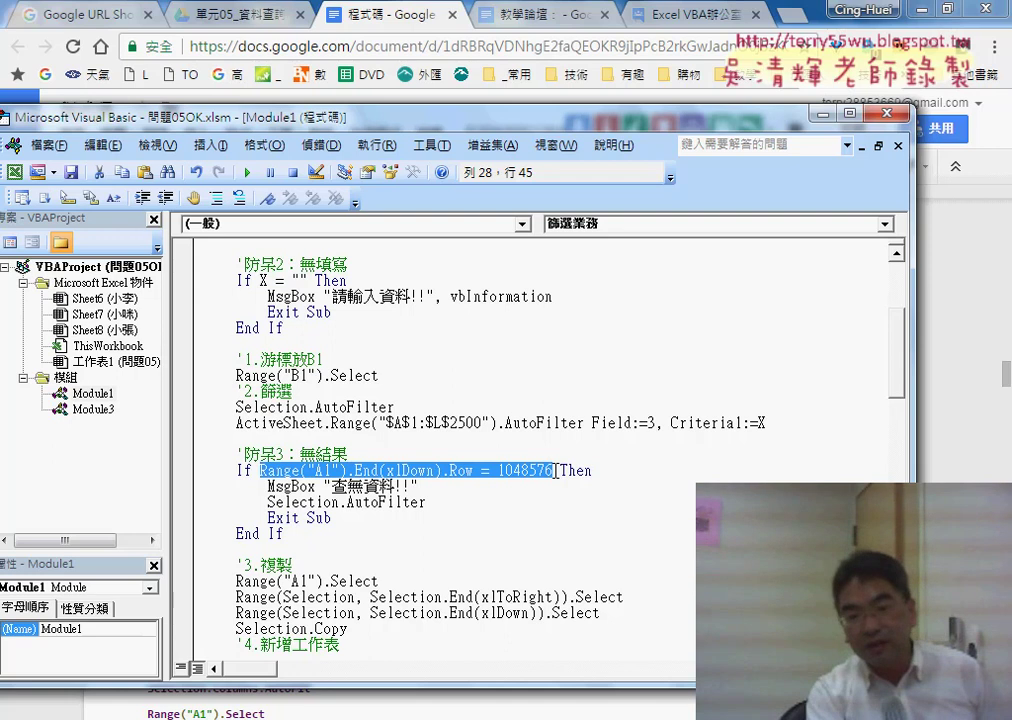
left_click_drag(553, 470, 497, 470)
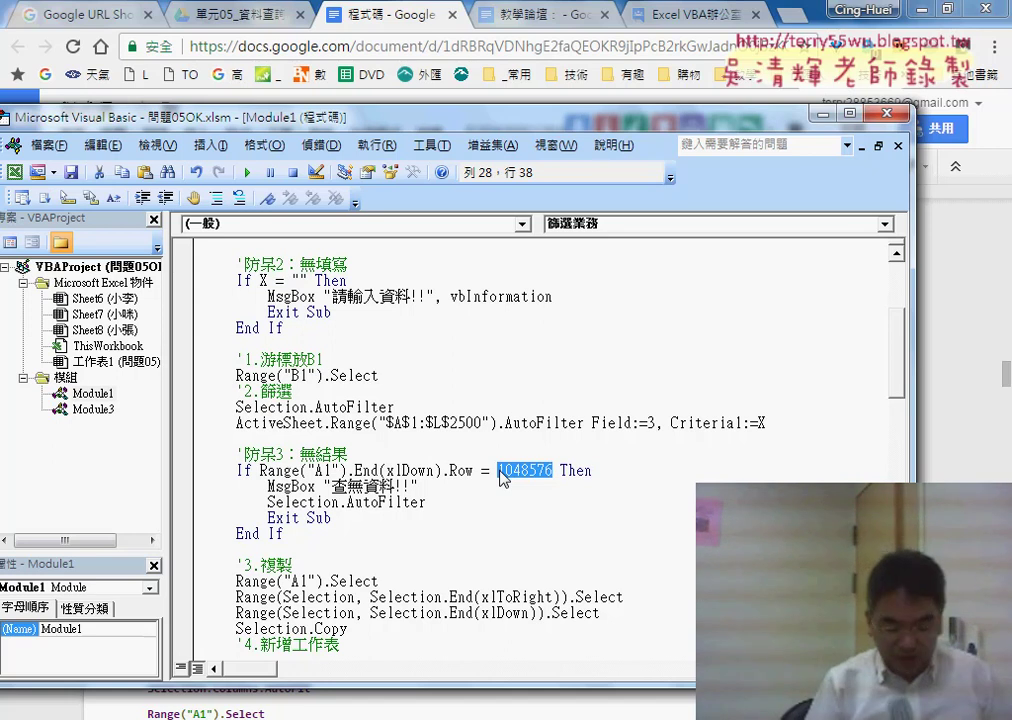
type("0")
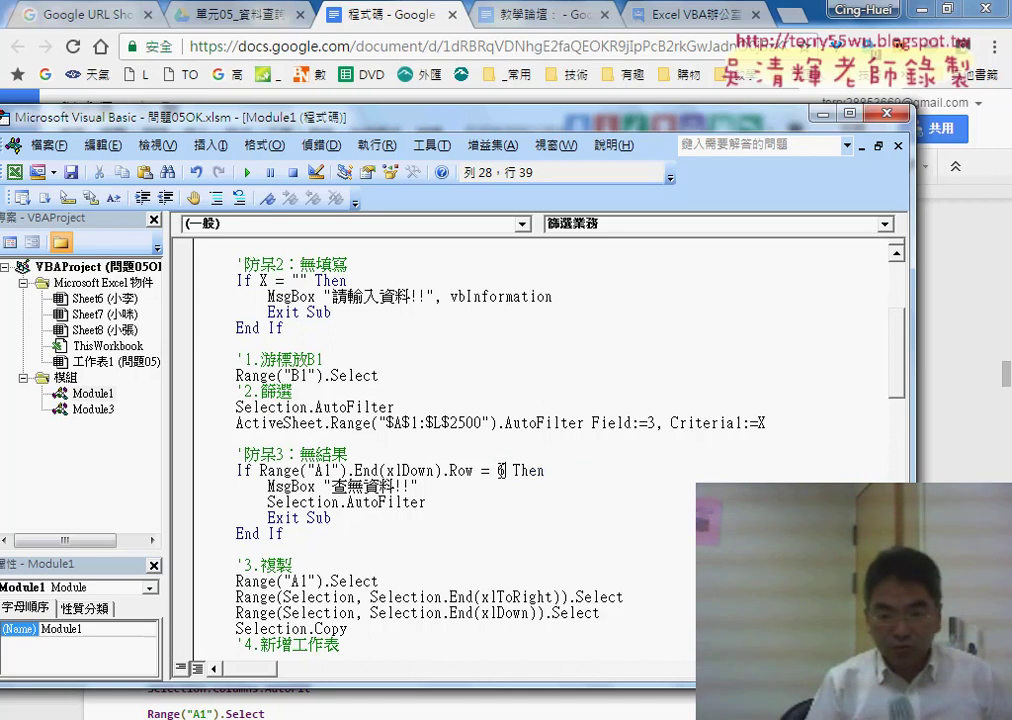
type("3")
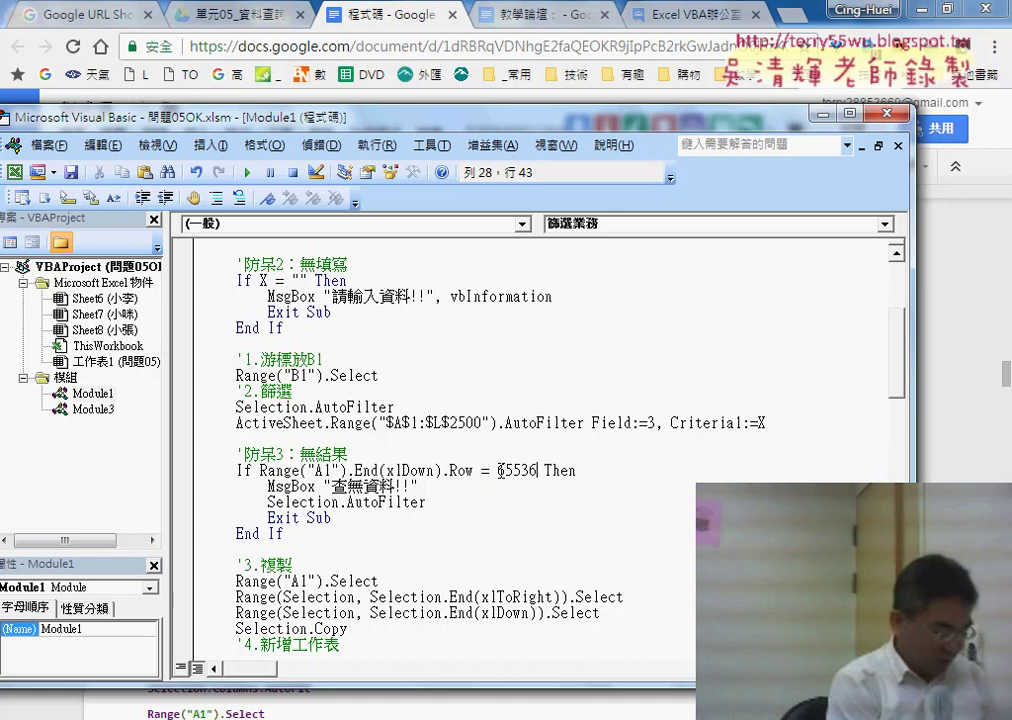
key("ctrl+z")
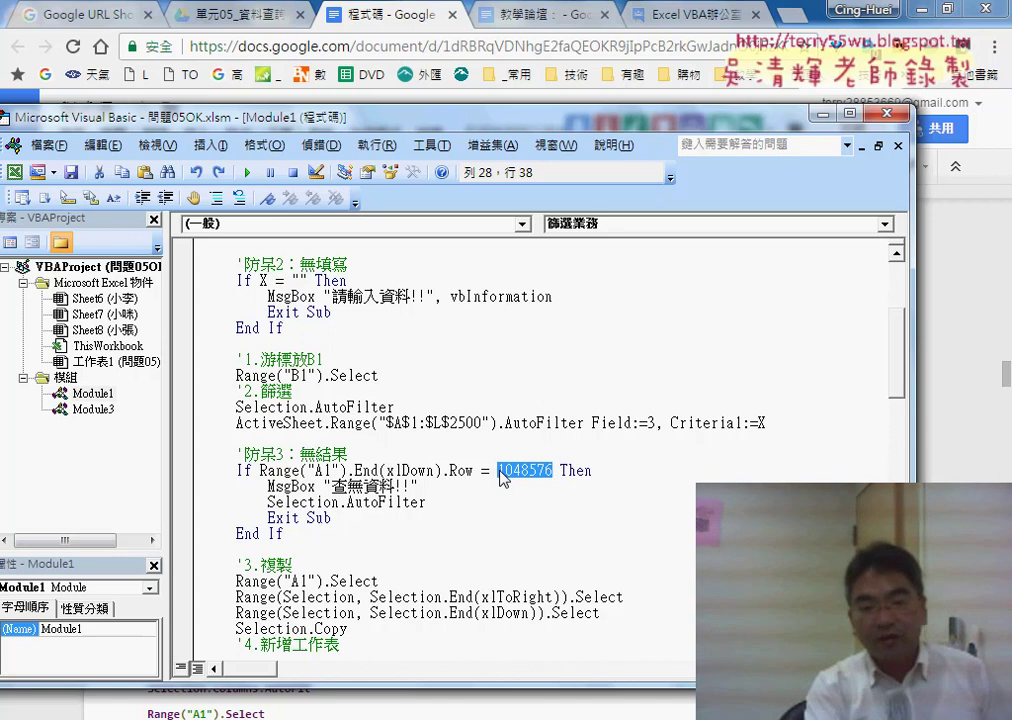
Add vbCritical as the style argument after "查無資料!!" in the 防呆3 MsgBox line
left_click(504, 504)
left_click_drag(416, 487, 262, 487)
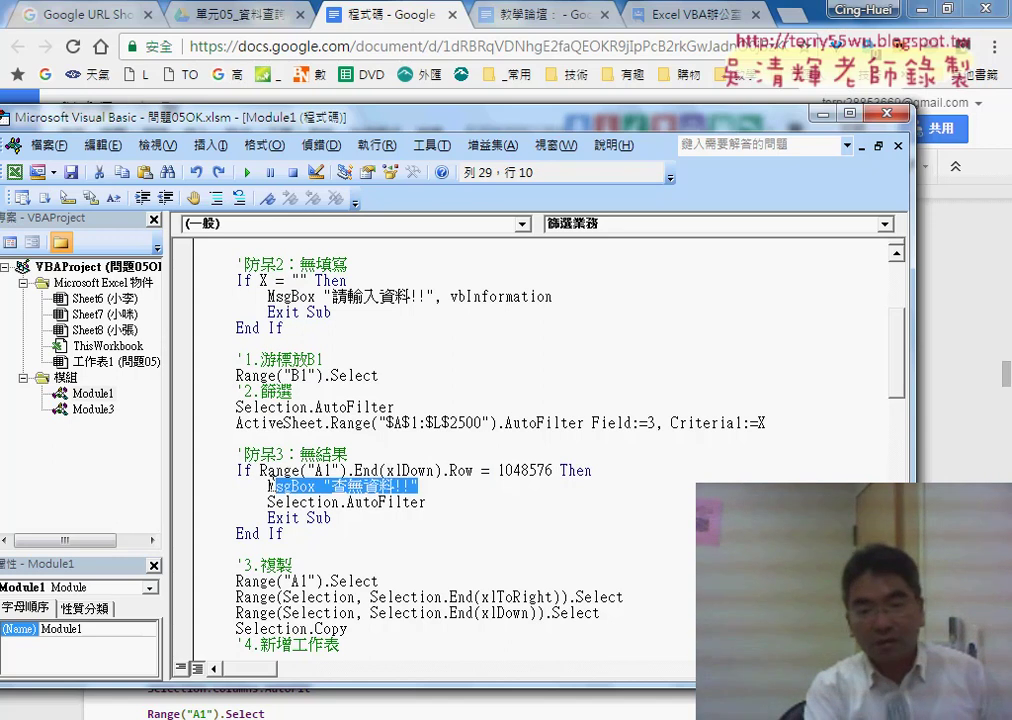
left_click(464, 487)
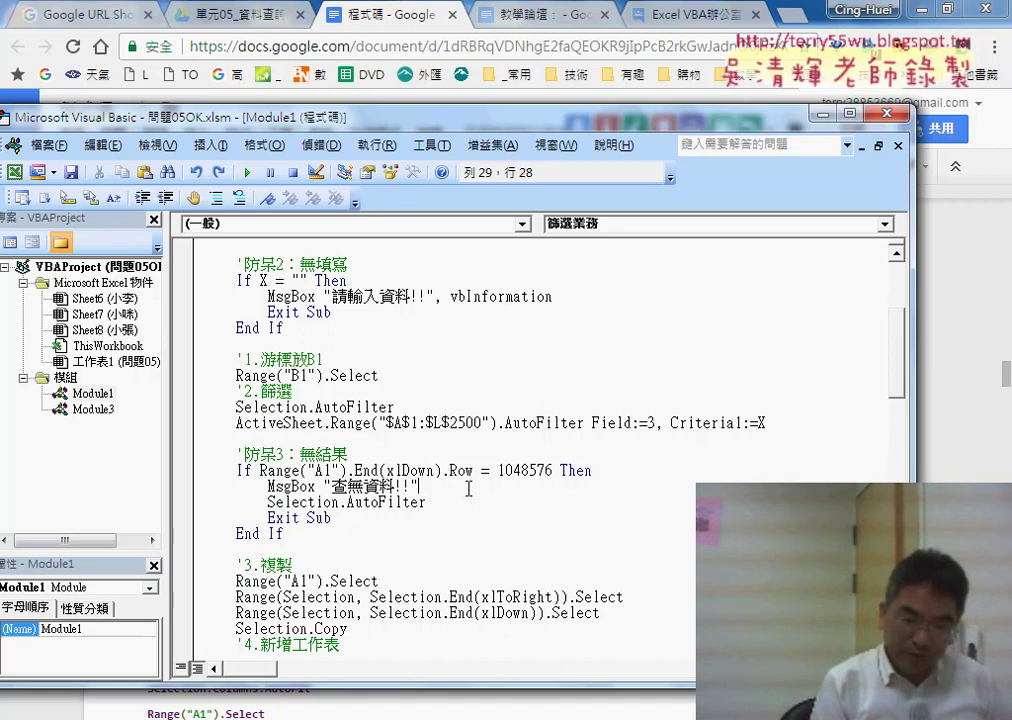
type(",")
key("Down")
key("Down")
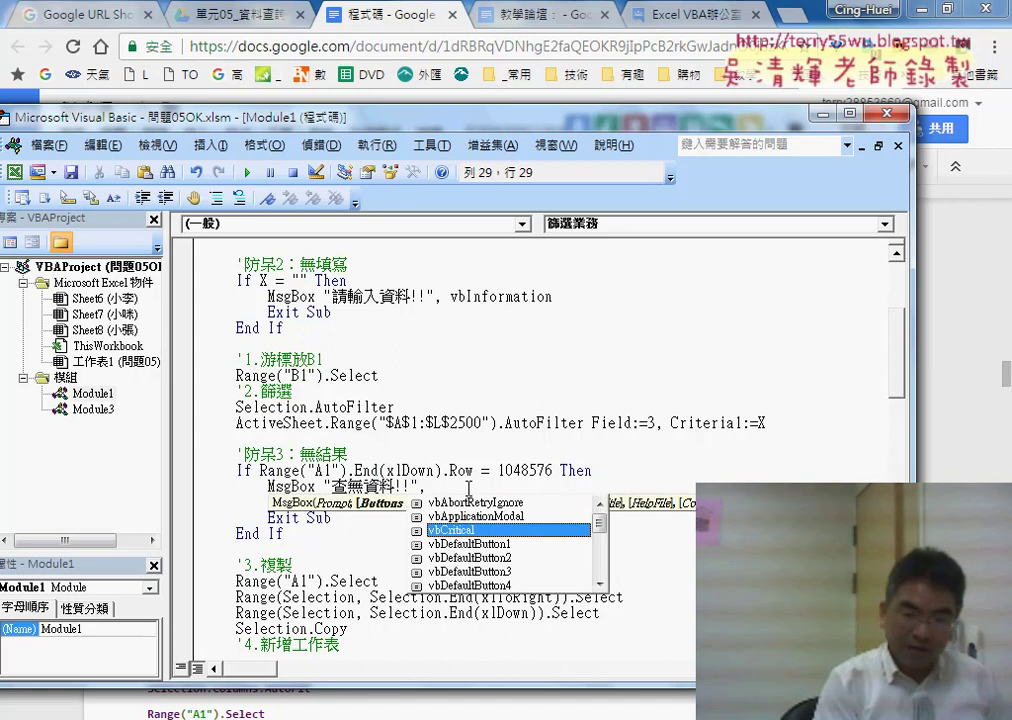
key("space")
key("Return")
type("Selection.AutoFilter")
left_click(384, 567)
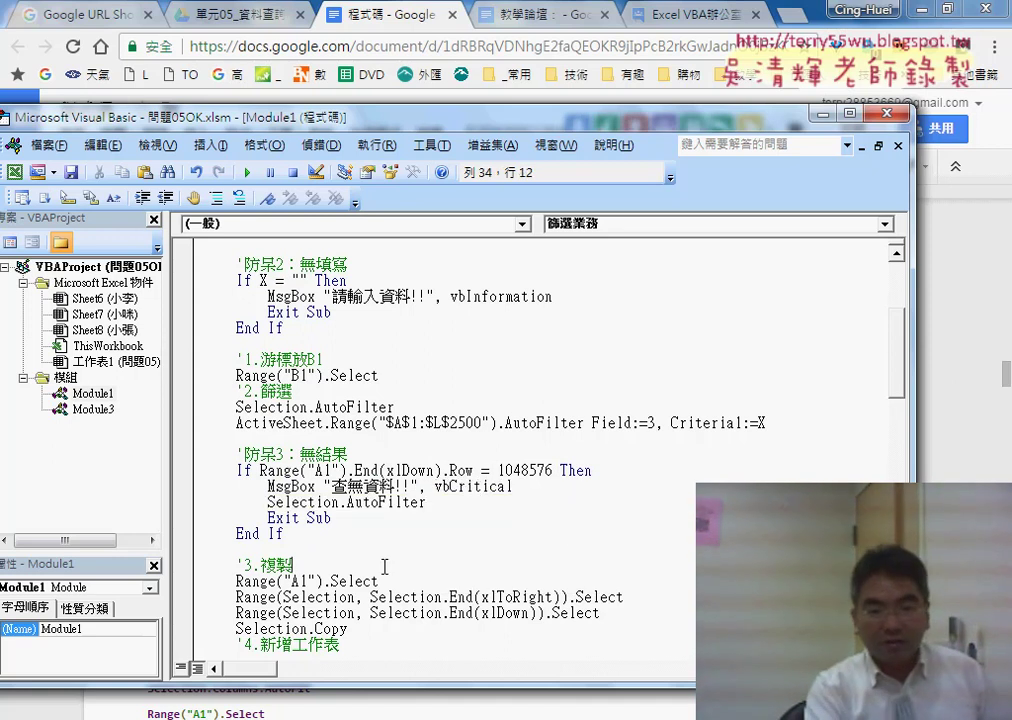
left_click_drag(267, 502, 428, 502)
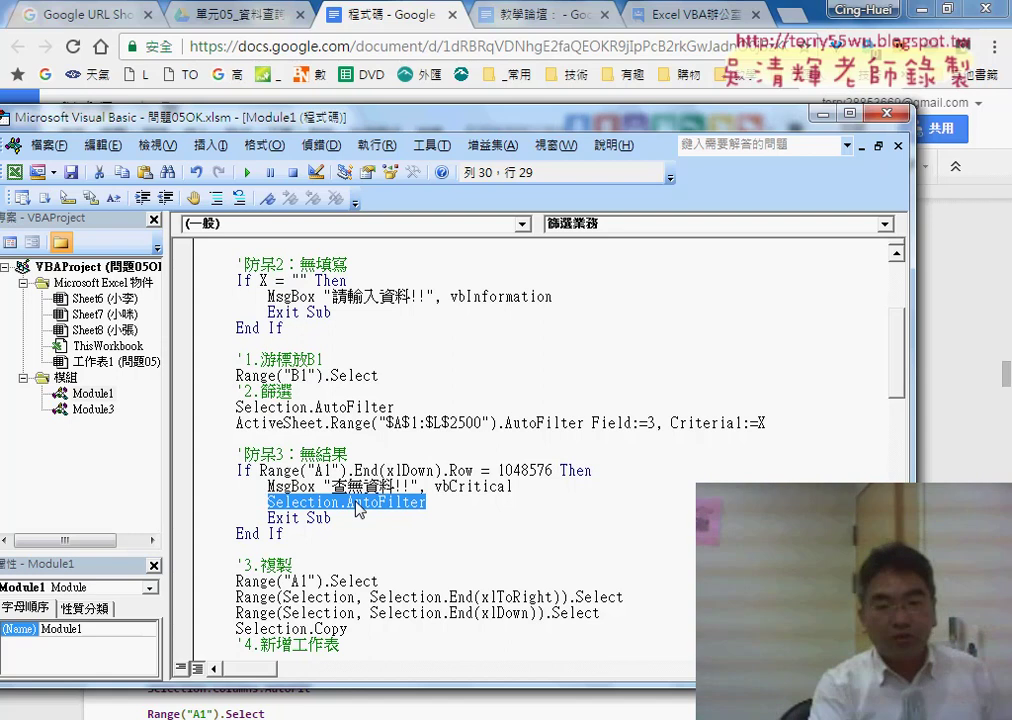
left_click(335, 518)
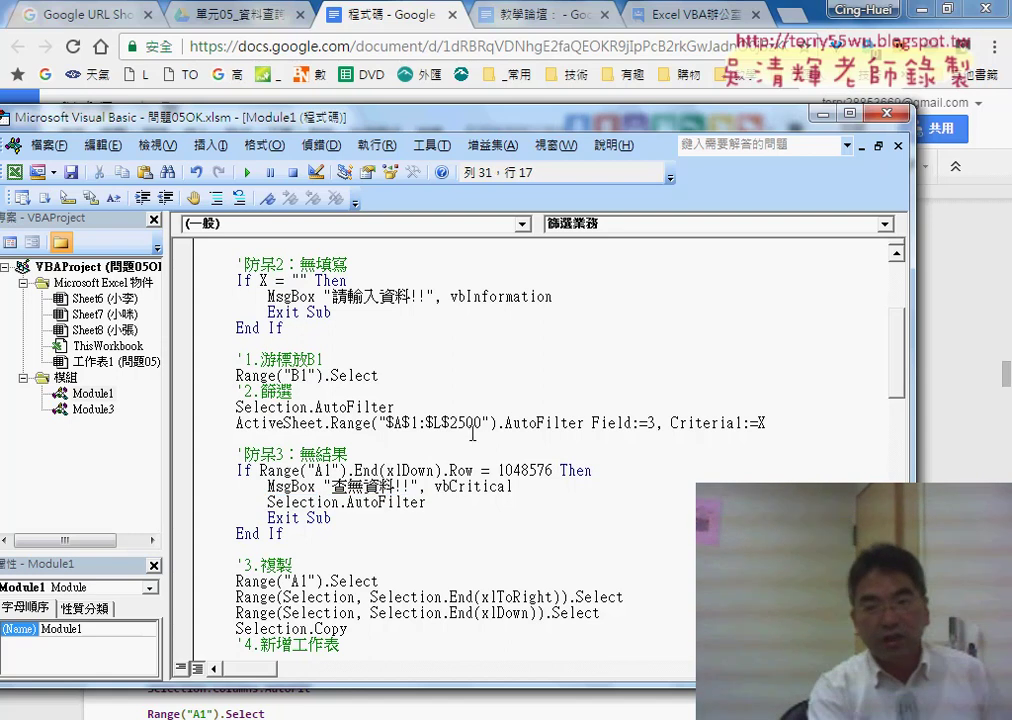
Run 篩選業務 from its button, entering the name of a salesperson with no records
left_click(822, 115)
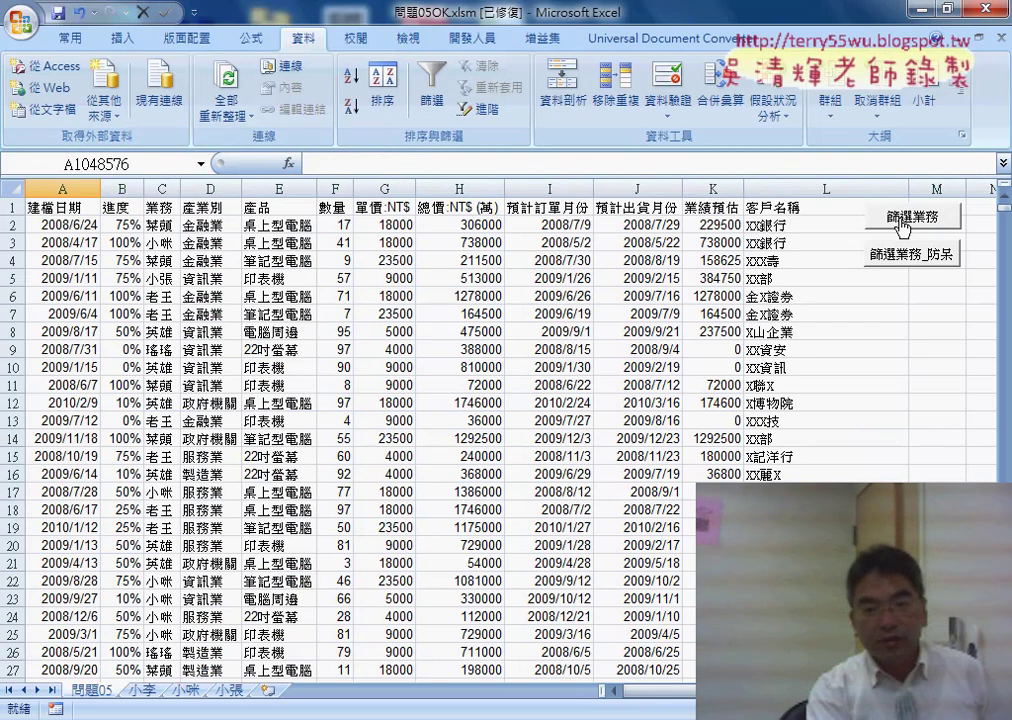
left_click(897, 215)
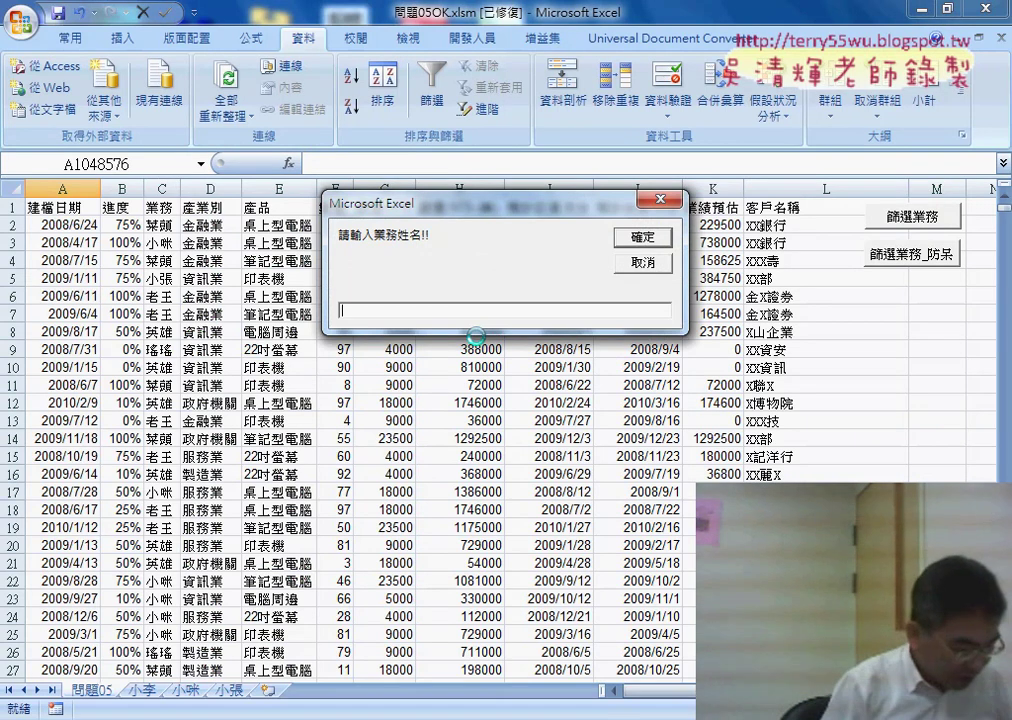
type("小咪")
key("BackSpace")
key("BackSpace")
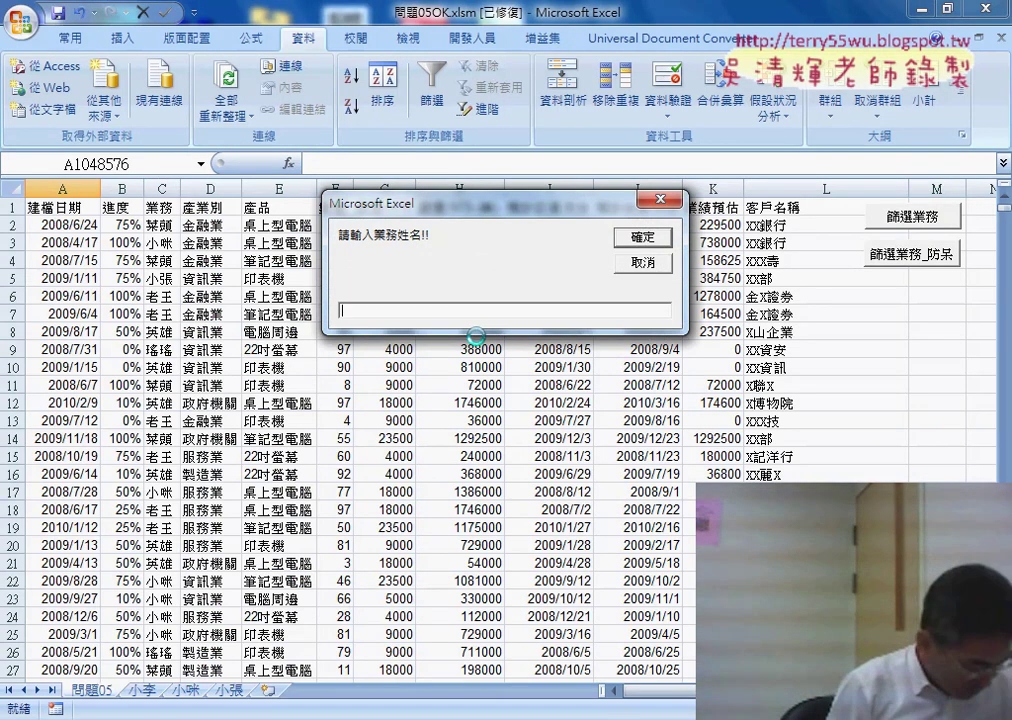
type("小")
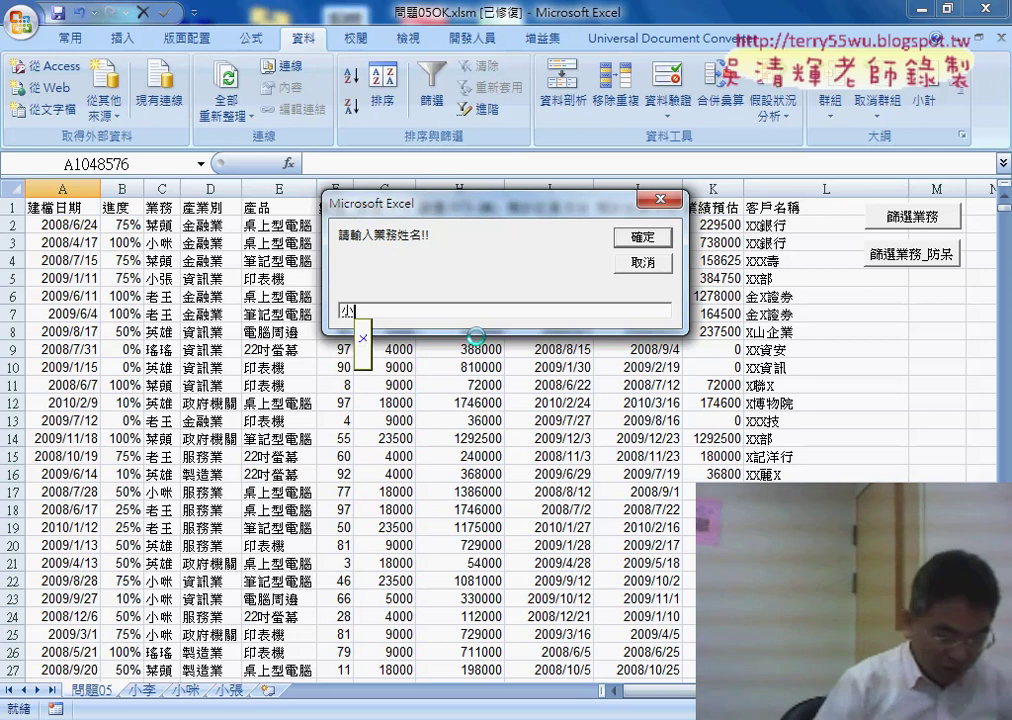
type("王")
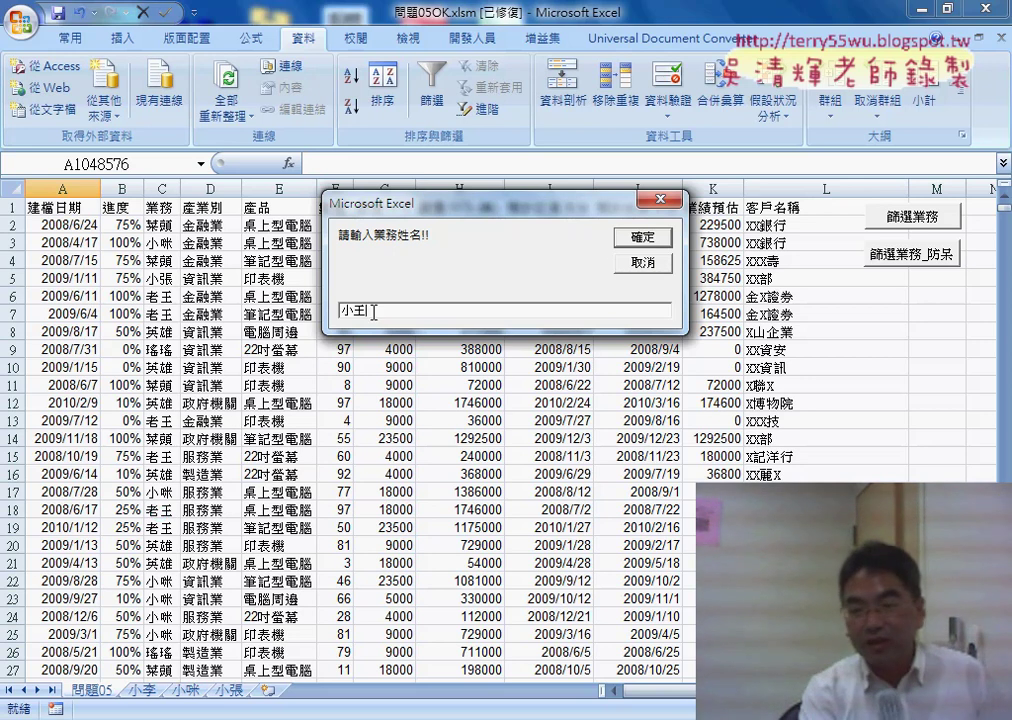
left_click(643, 240)
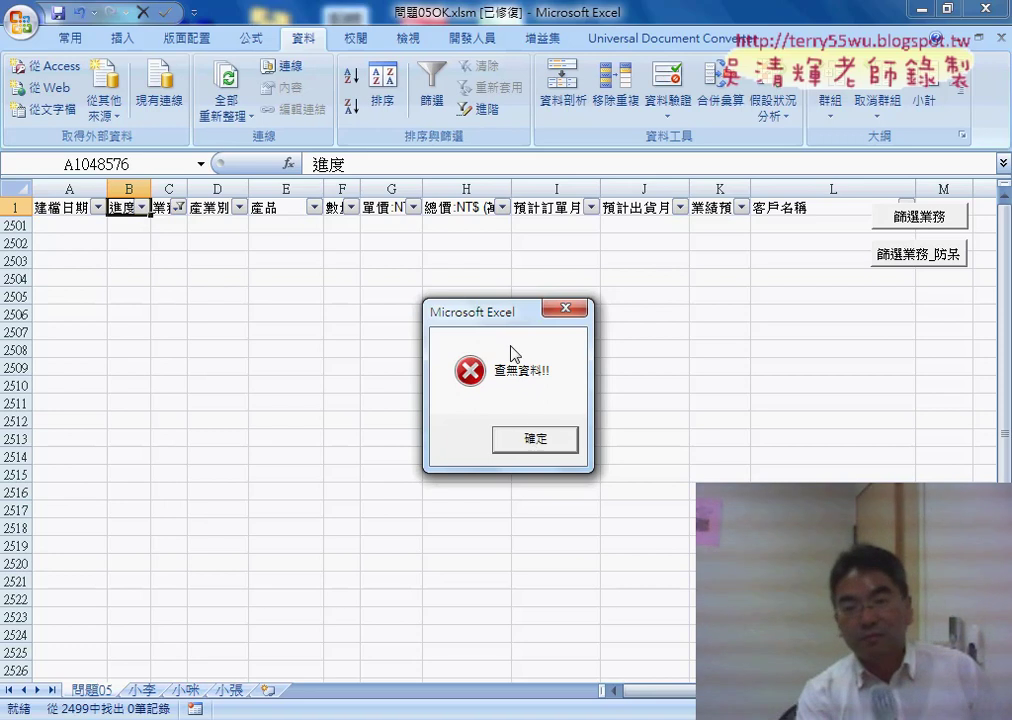
Acknowledge the 查無資料!! alert with 確定 so the unfiltered table returns
left_click(540, 440)
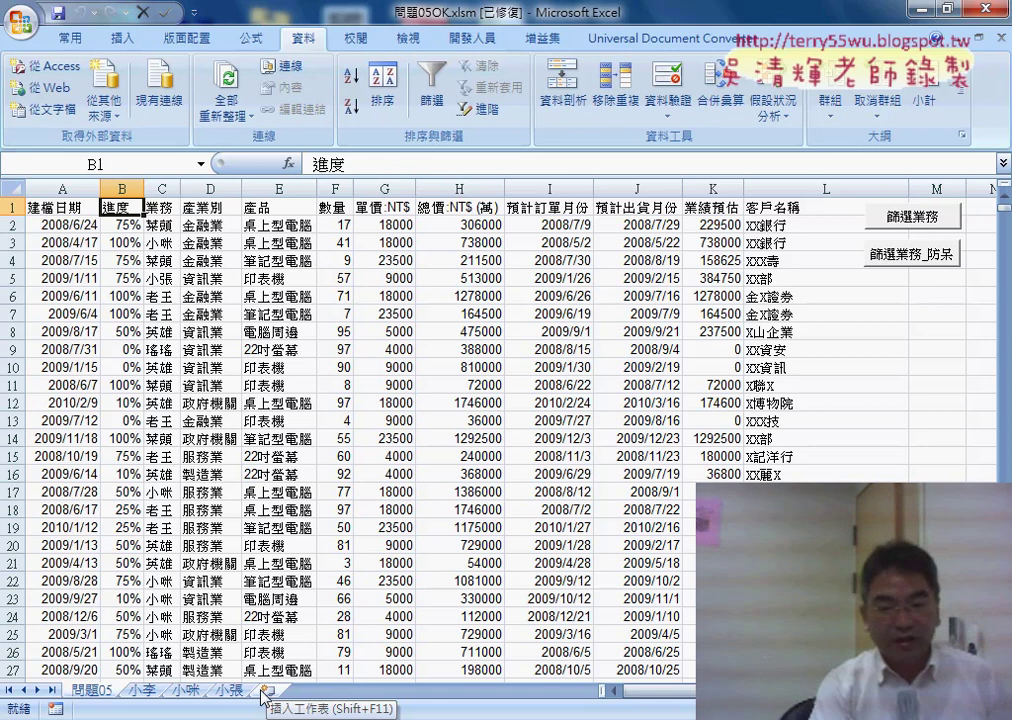
mouse_move(449, 610)
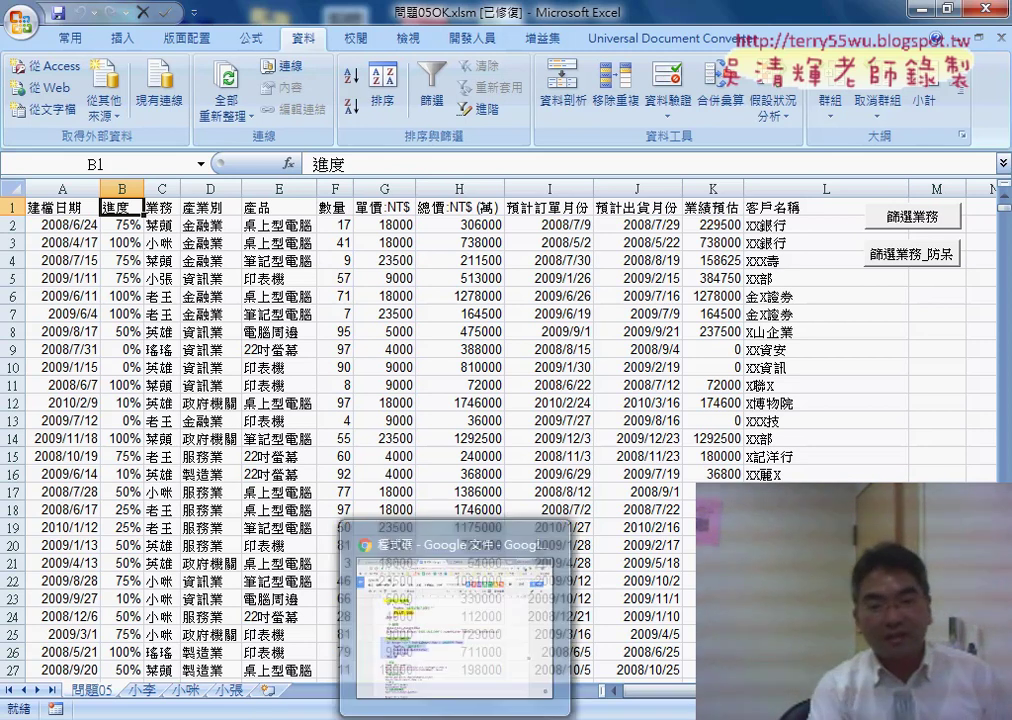
Return to the 程式碼 notes and scroll up to the 避免程式錯誤的三種防呆判斷 heading
left_click(449, 636)
scroll(449, 636, "up", 5)
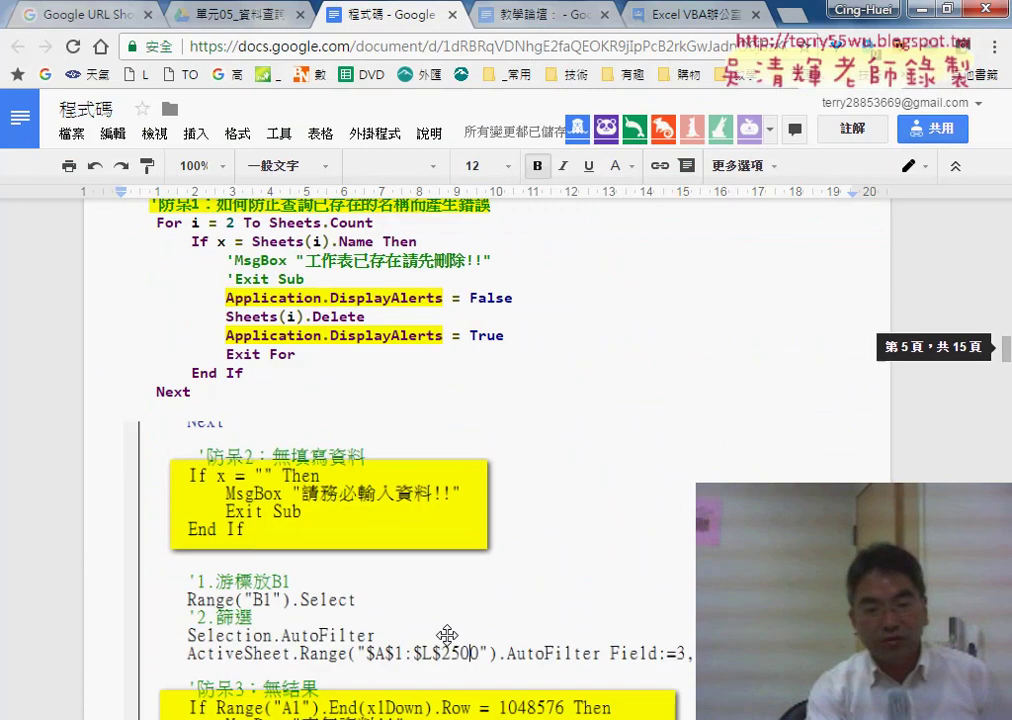
scroll(449, 636, "up", 5)
scroll(449, 636, "up", 3)
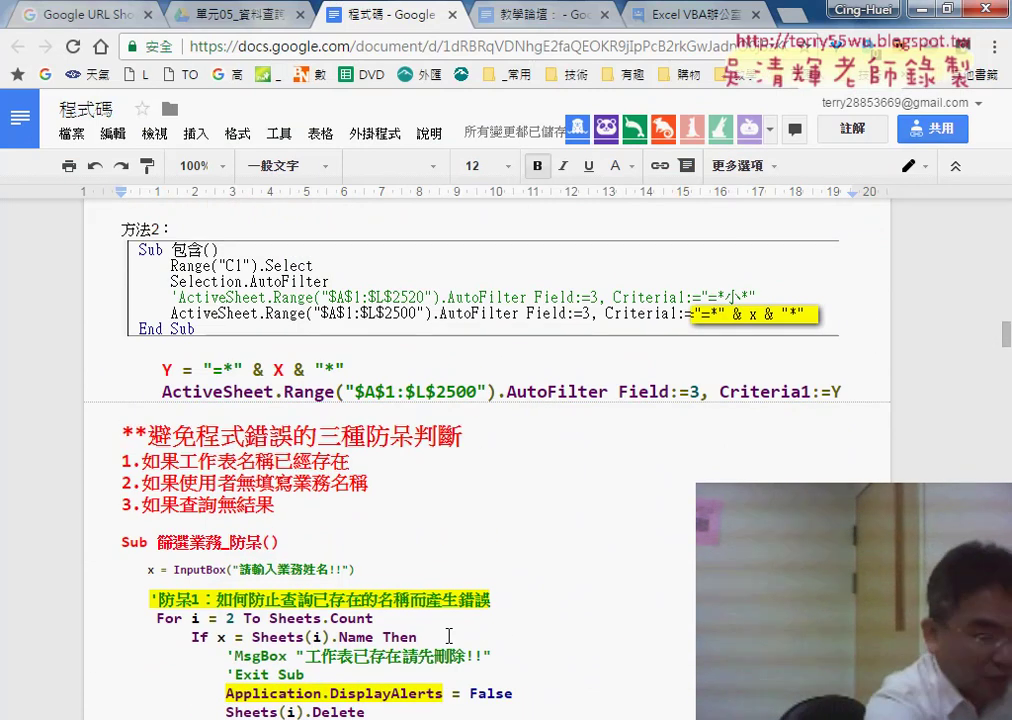